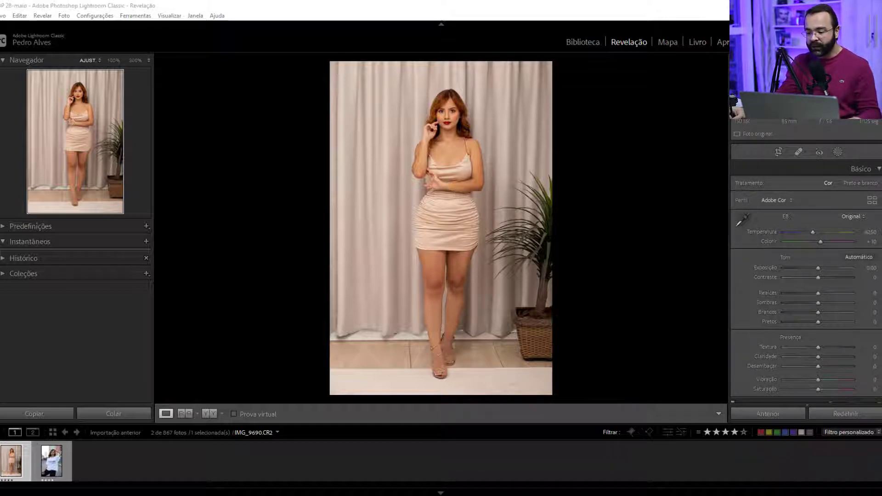
# - Lower the tone curve's white point to output 209 for faded highlights on IMG_9690.CR2
pyautogui.scroll(-5, 858, 232)
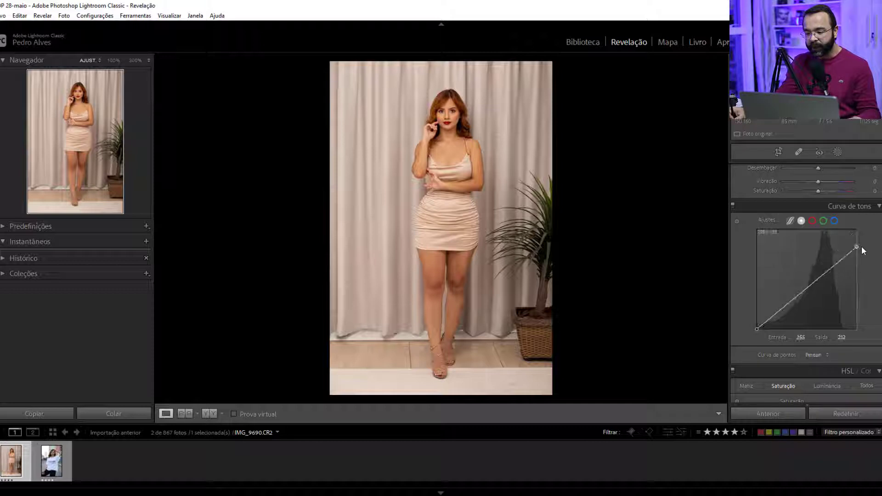
pyautogui.moveTo(863, 250); pyautogui.dragTo(865, 251)
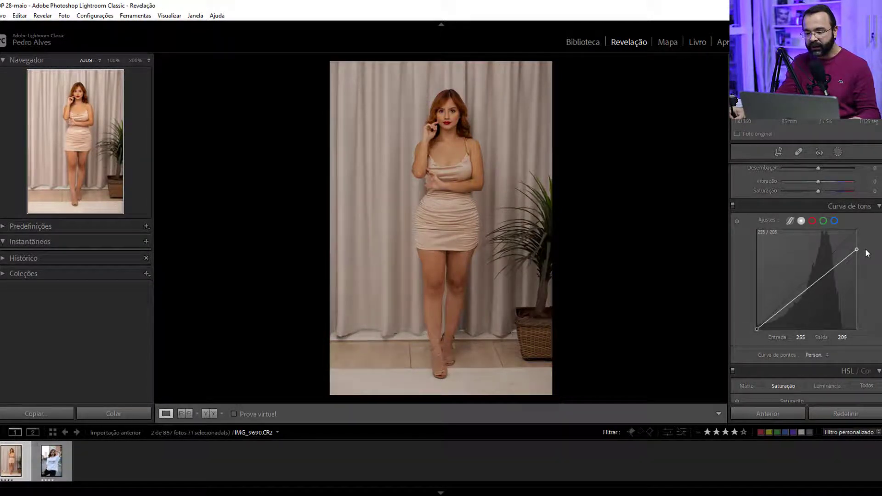
pyautogui.scroll(5, 867, 253)
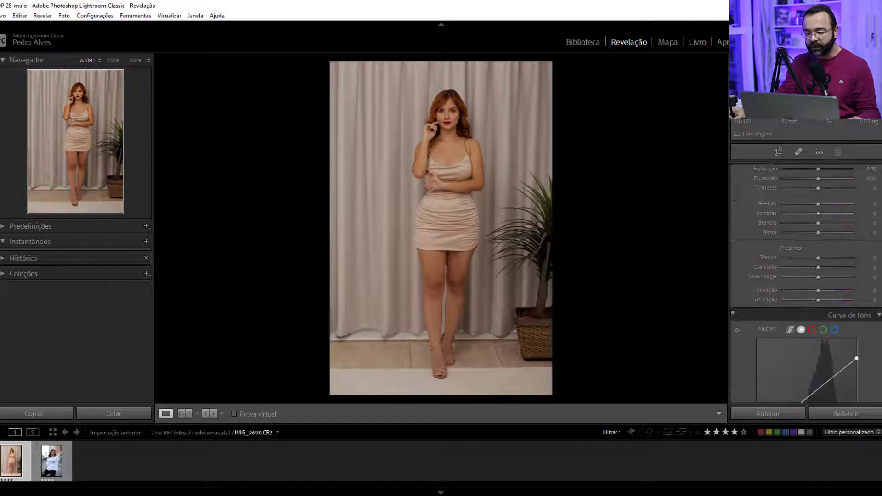
pyautogui.scroll(1, 867, 253)
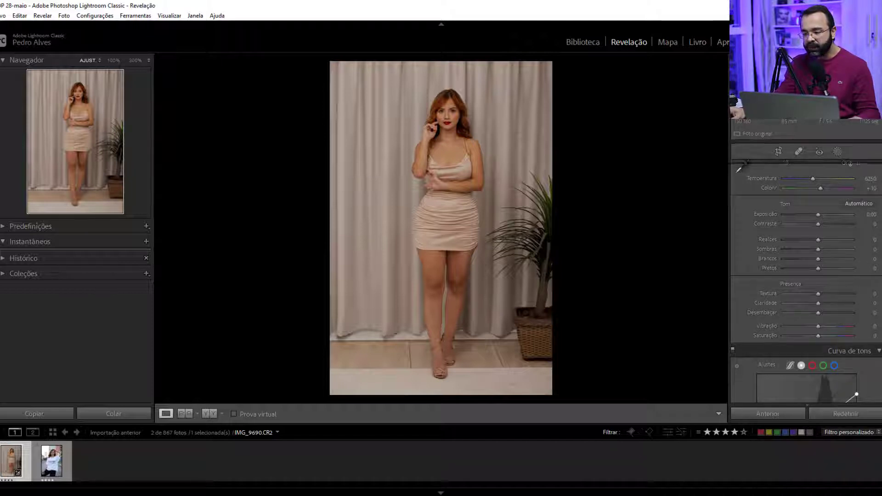
pyautogui.scroll(-3, 807, 262)
pyautogui.scroll(3, 807, 262)
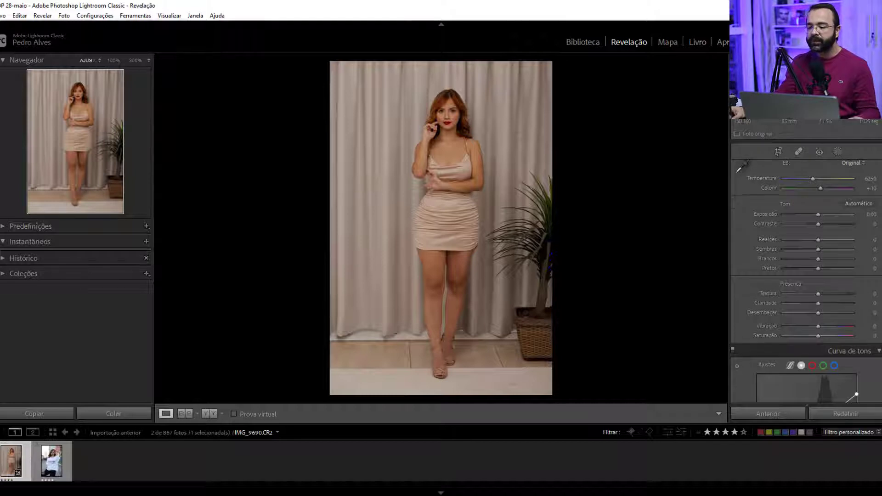
pyautogui.scroll(-3, 879, 168)
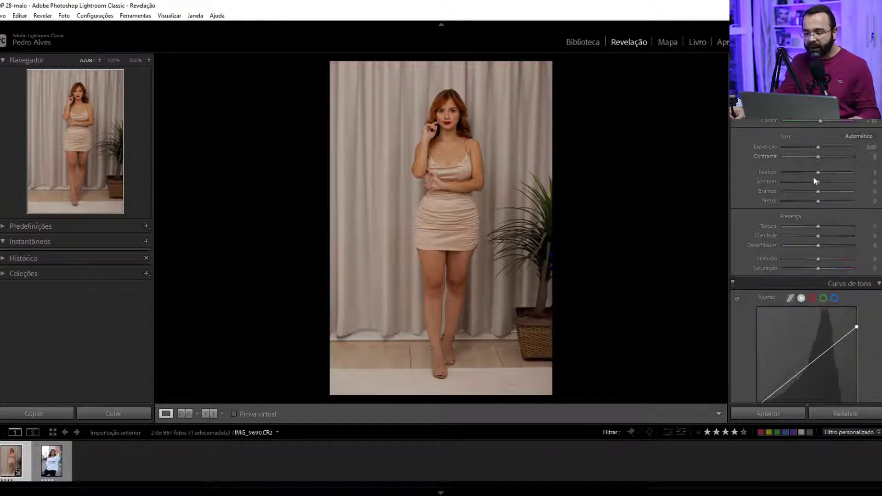
# - Set Highlights −88, Shadows +60, Whites −18, Blacks +29 and Contrast −42 in the Basic panel
pyautogui.moveTo(818, 172); pyautogui.dragTo(791, 171)
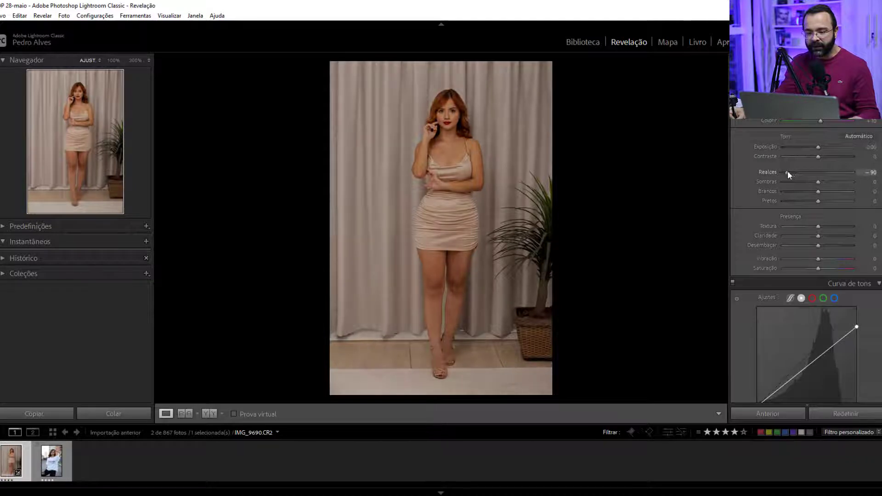
pyautogui.moveTo(803, 183); pyautogui.dragTo(838, 182)
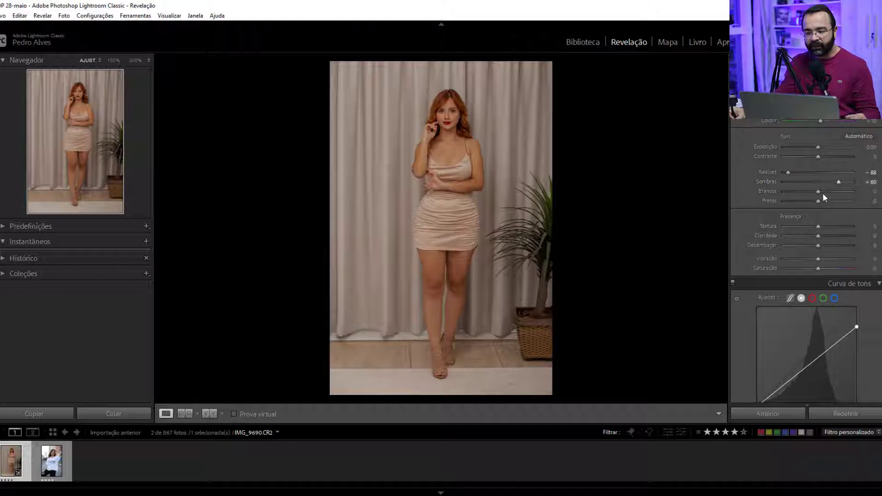
pyautogui.moveTo(823, 192)
pyautogui.mouseDown()
pyautogui.moveTo(812, 192)
pyautogui.moveTo(817, 202)
pyautogui.mouseUp()
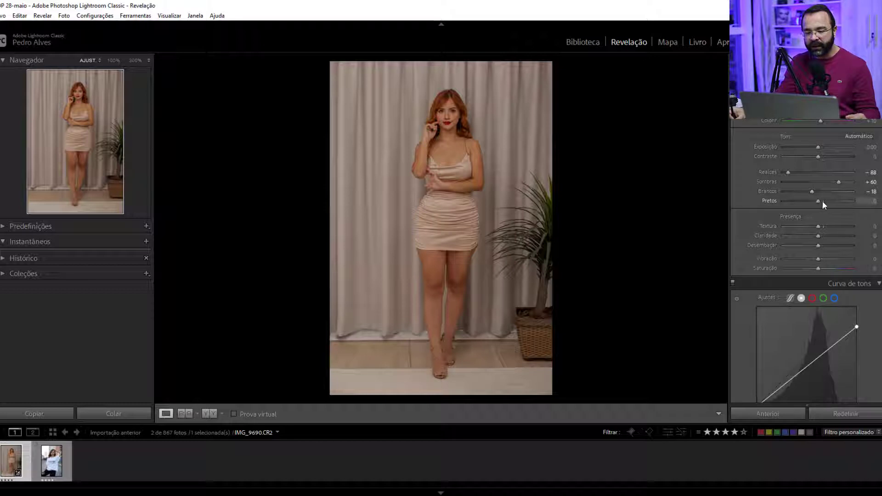
pyautogui.moveTo(823, 201); pyautogui.dragTo(829, 201)
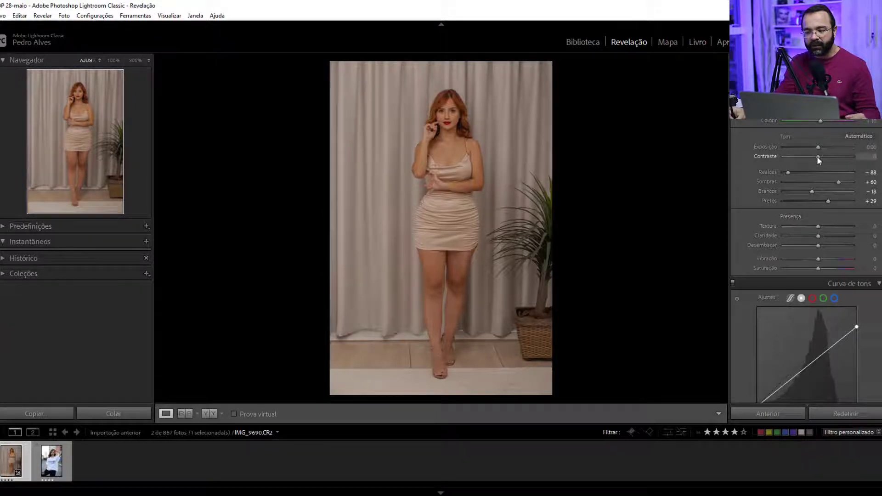
pyautogui.moveTo(818, 156); pyautogui.dragTo(809, 157)
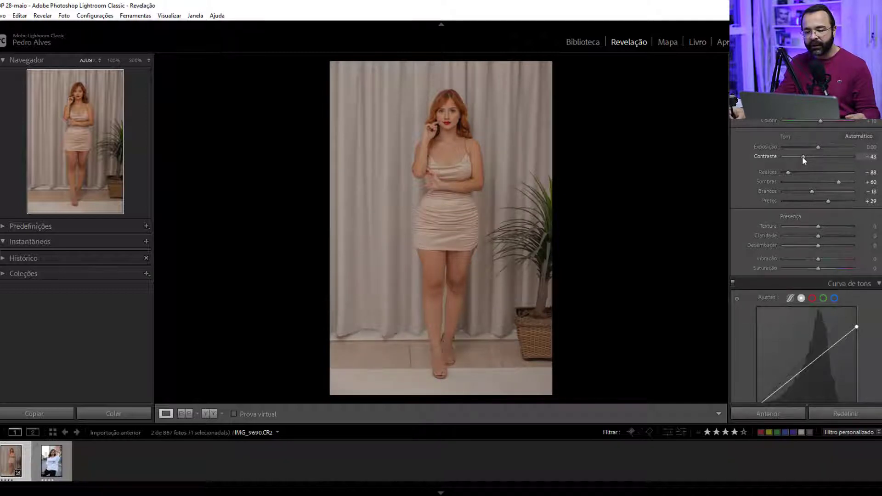
pyautogui.moveTo(803, 156); pyautogui.dragTo(804, 156)
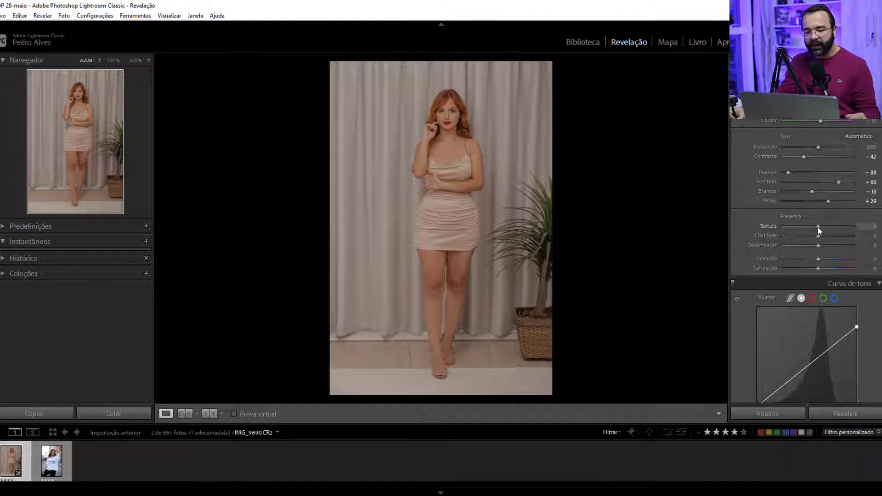
# - Set Presence to Texture −32, Clarity −10 and Dehaze −4
pyautogui.moveTo(818, 227); pyautogui.dragTo(809, 226)
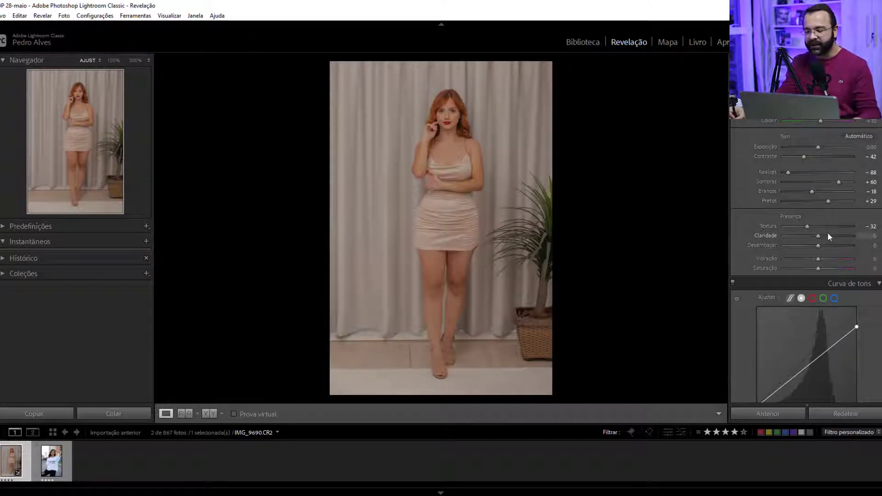
pyautogui.moveTo(807, 236); pyautogui.dragTo(815, 236)
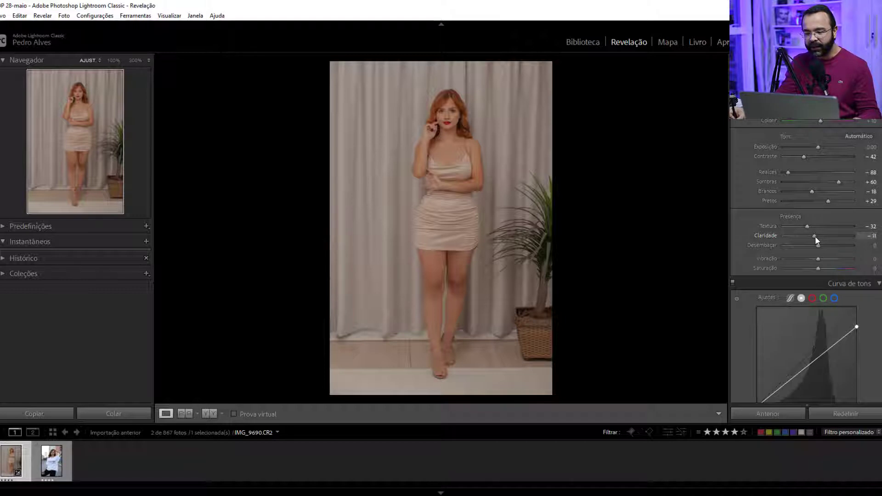
pyautogui.moveTo(815, 236)
pyautogui.mouseDown()
pyautogui.moveTo(804, 244)
pyautogui.moveTo(815, 244)
pyautogui.mouseUp()
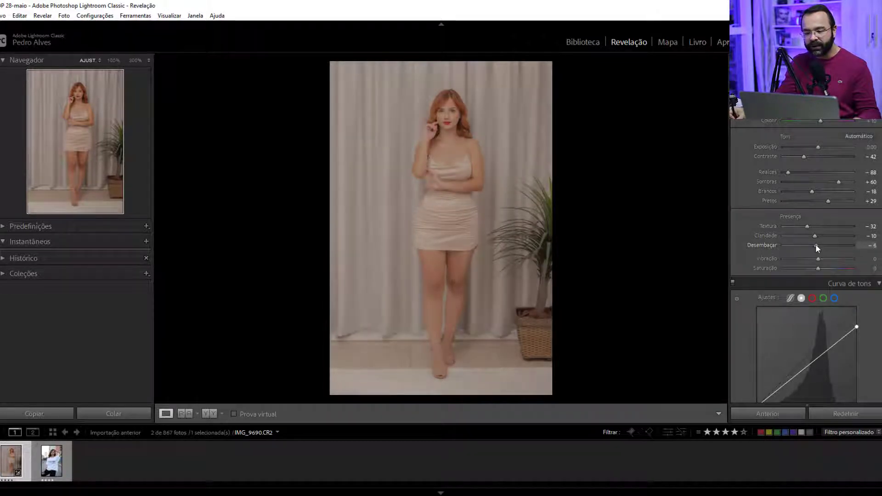
pyautogui.moveTo(815, 244); pyautogui.dragTo(816, 244)
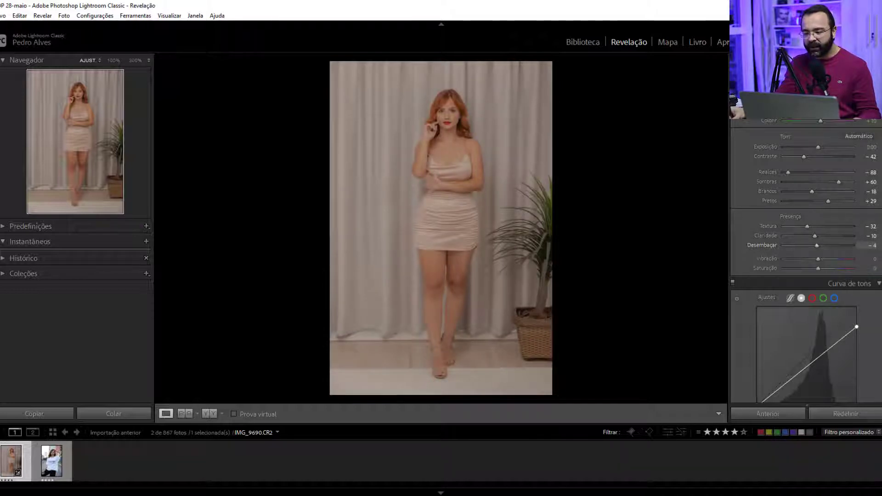
# - Bend the shadows down, lift the black point to output 36, and add a 168/138 midtone point
pyautogui.scroll(-3, 809, 230)
pyautogui.scroll(-2, 809, 230)
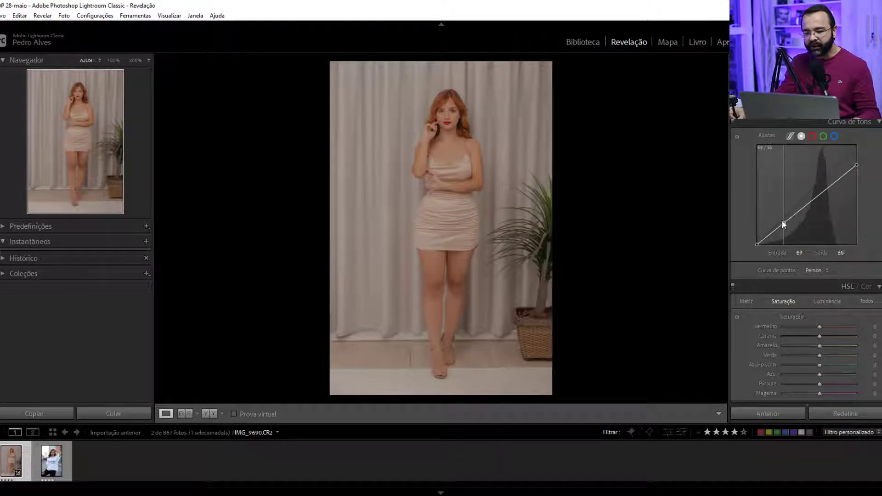
pyautogui.moveTo(781, 220); pyautogui.dragTo(783, 220)
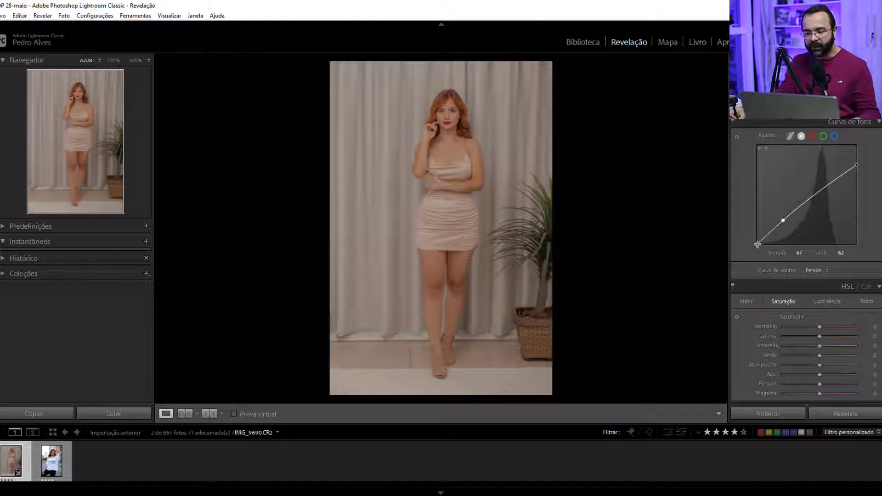
pyautogui.moveTo(757, 244); pyautogui.dragTo(748, 233)
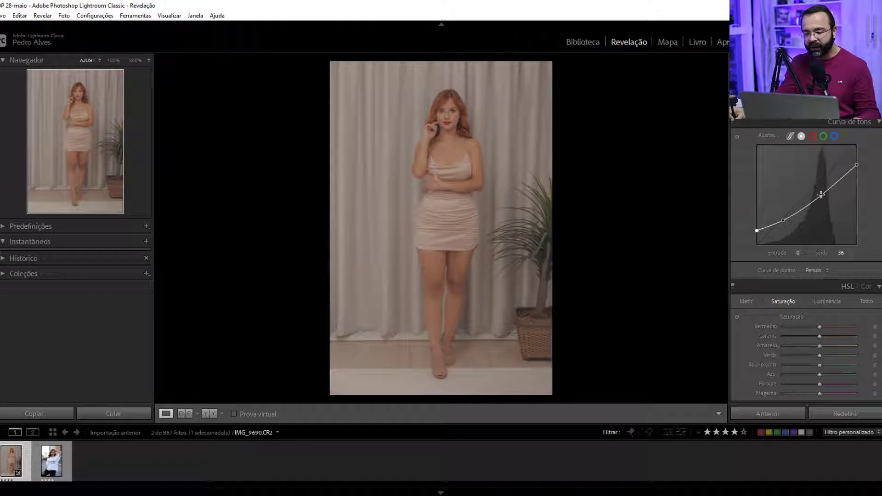
pyautogui.click(820, 195)
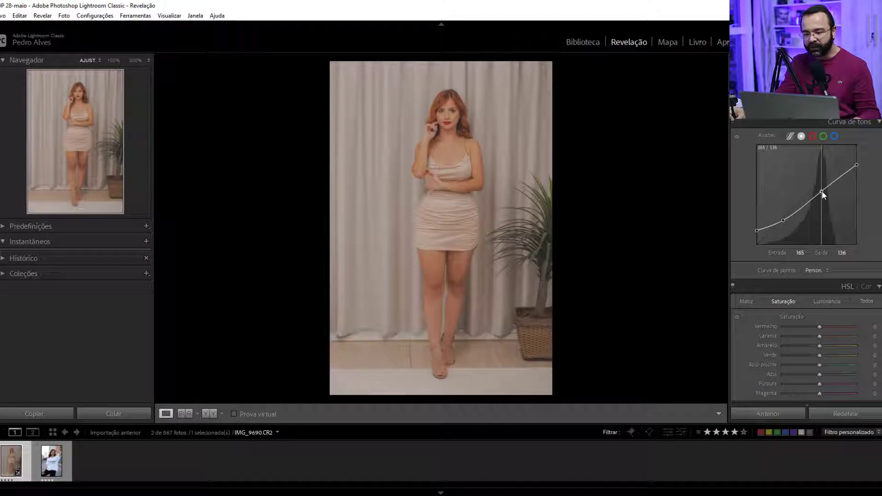
pyautogui.moveTo(822, 191); pyautogui.dragTo(824, 191)
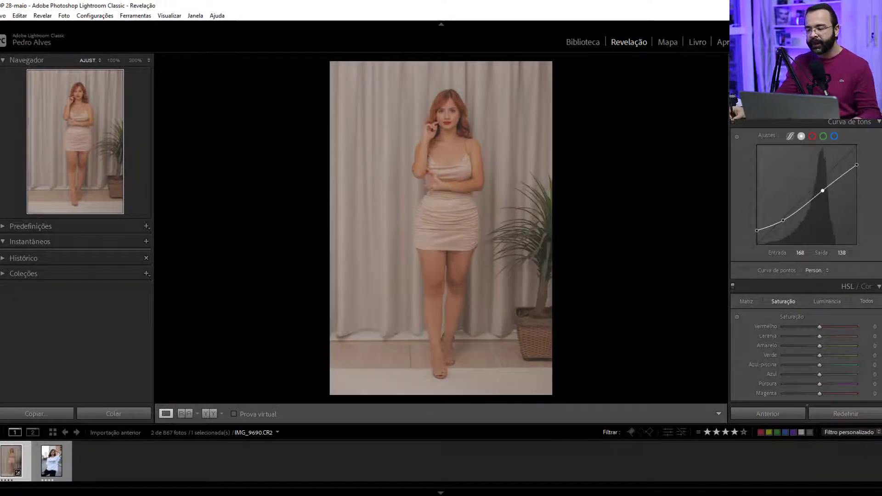
# - Lower HSL saturation to Red −29, Orange −9 and Green −57
pyautogui.scroll(-5, 807, 262)
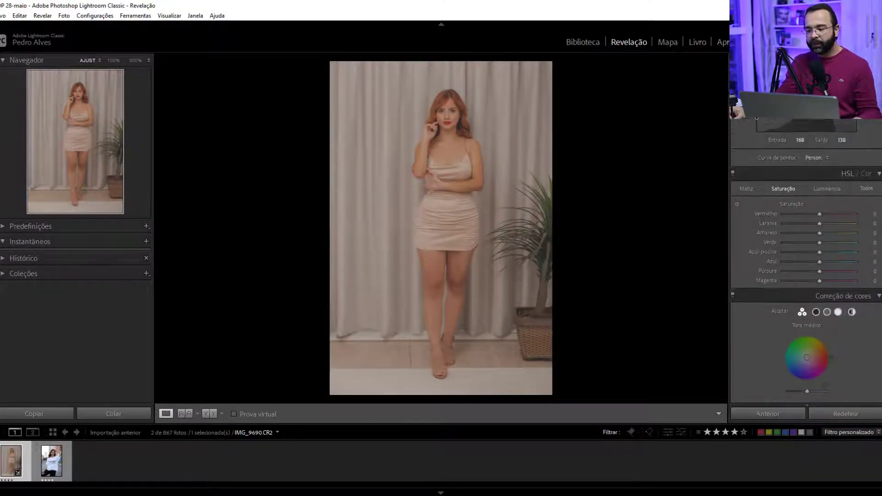
pyautogui.scroll(-1, 818, 196)
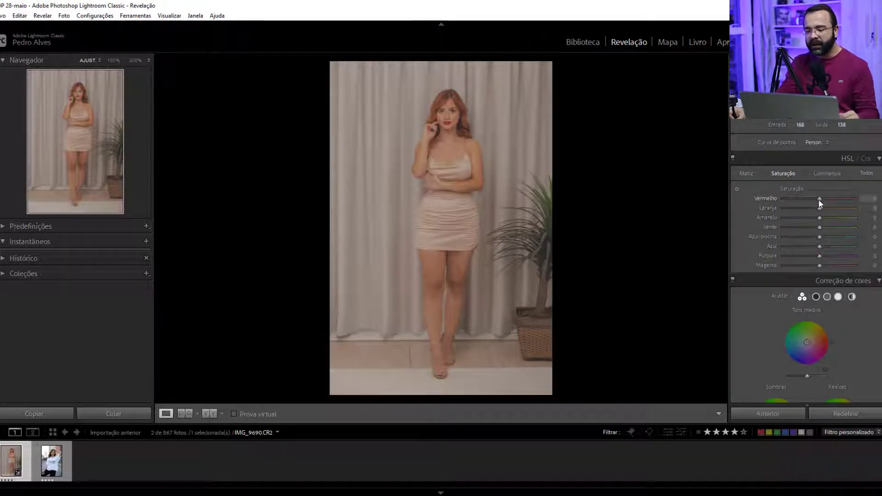
pyautogui.moveTo(819, 200); pyautogui.dragTo(808, 200)
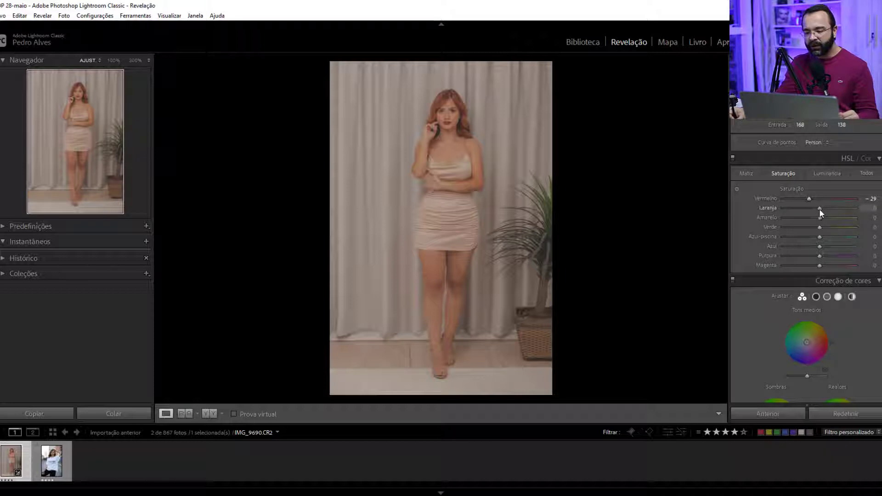
pyautogui.moveTo(820, 209); pyautogui.dragTo(816, 209)
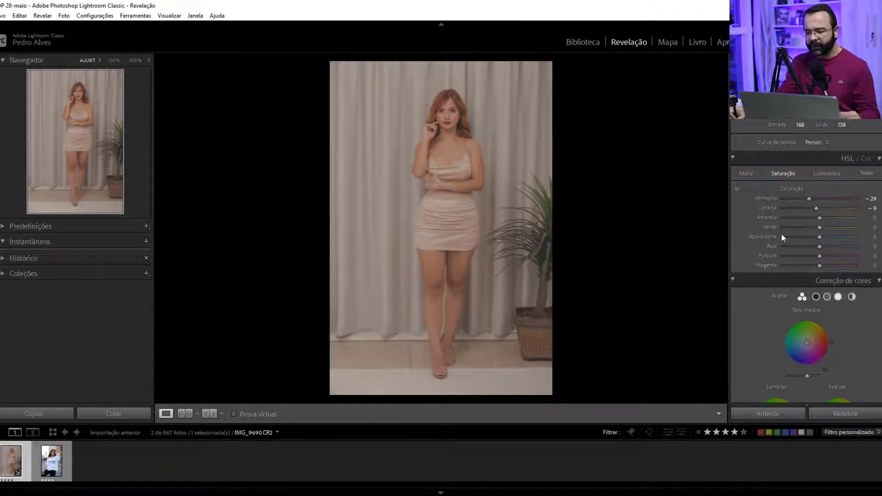
pyautogui.moveTo(819, 231); pyautogui.dragTo(801, 227)
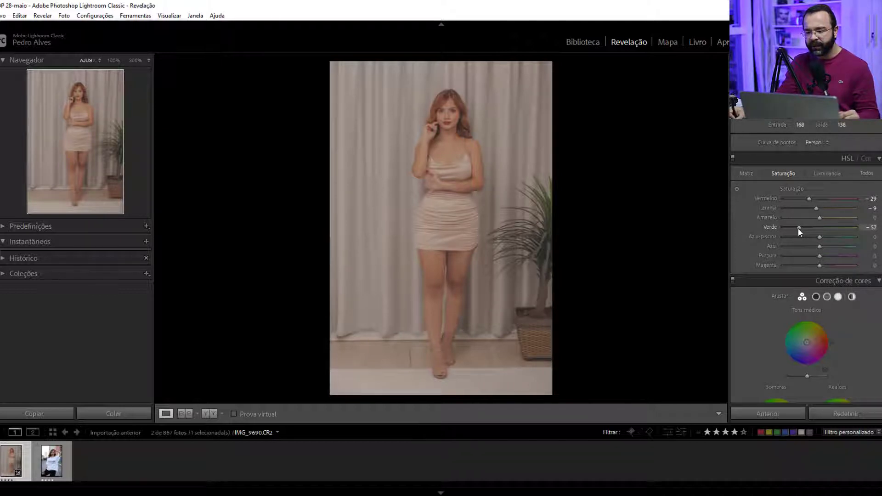
# - Shift the green hue upward and set HSL luminance to Red −17 and Green −64
pyautogui.click(748, 173)
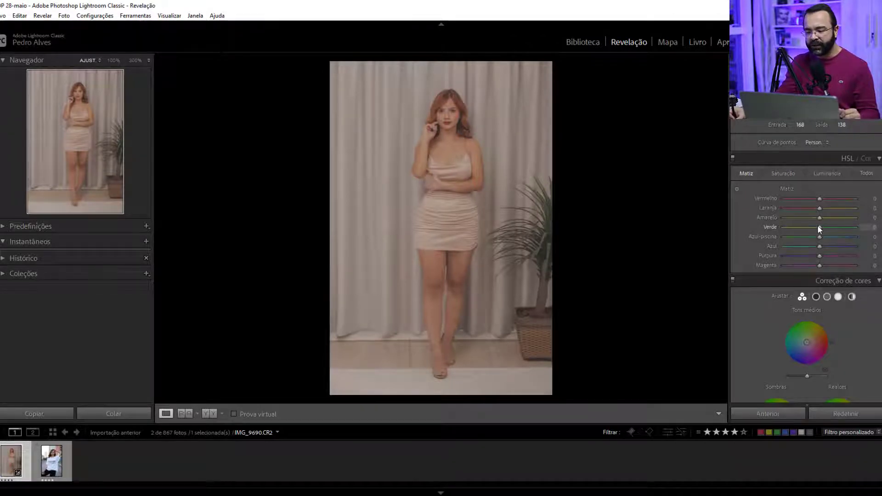
pyautogui.moveTo(819, 227); pyautogui.dragTo(847, 228)
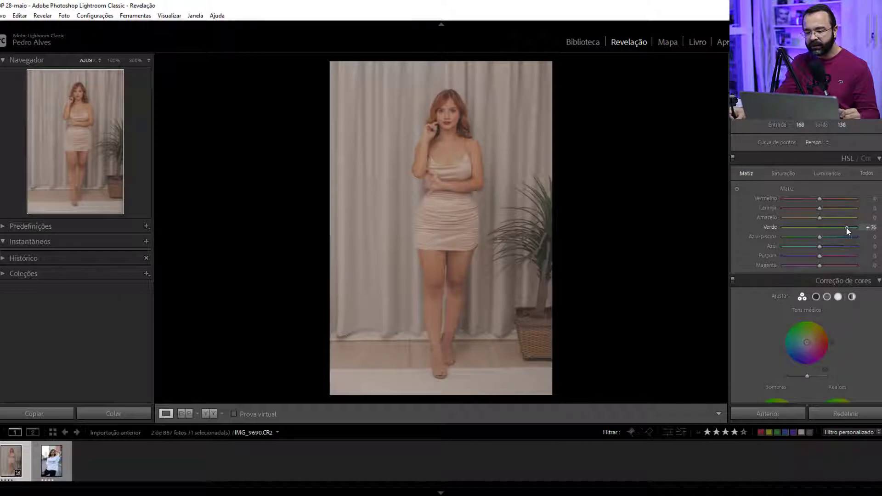
pyautogui.click(827, 173)
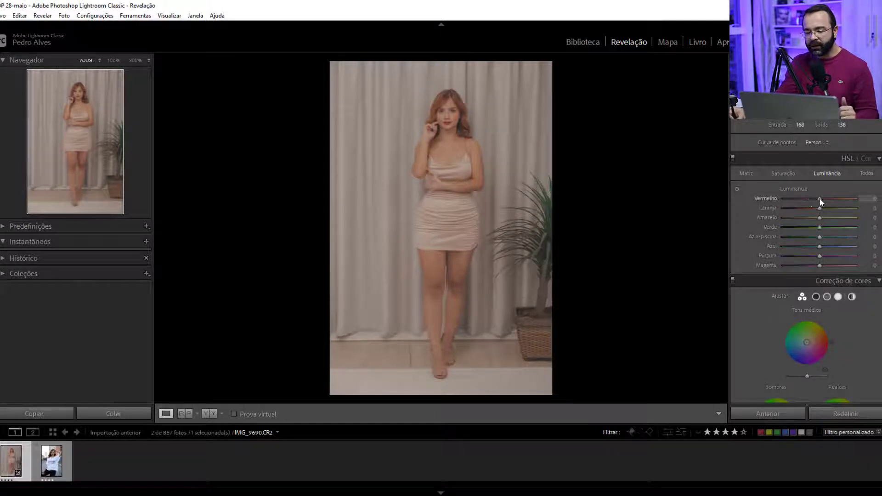
pyautogui.moveTo(820, 199); pyautogui.dragTo(795, 227)
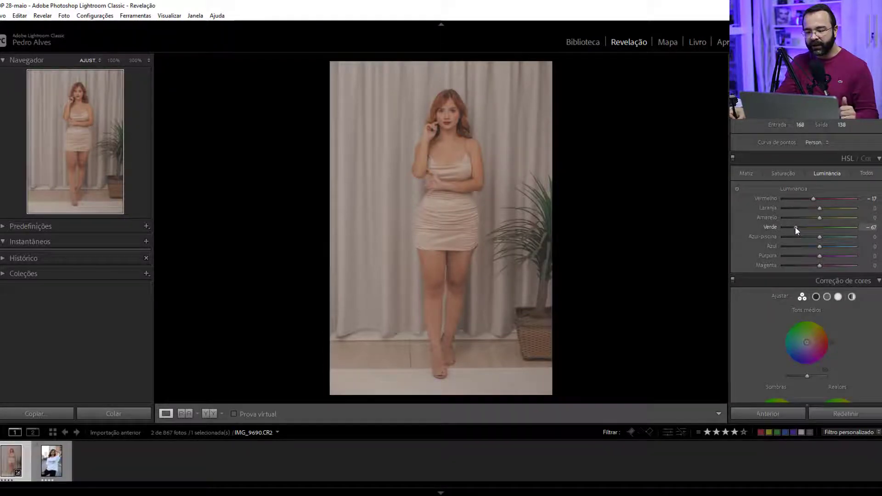
pyautogui.moveTo(796, 227); pyautogui.dragTo(797, 232)
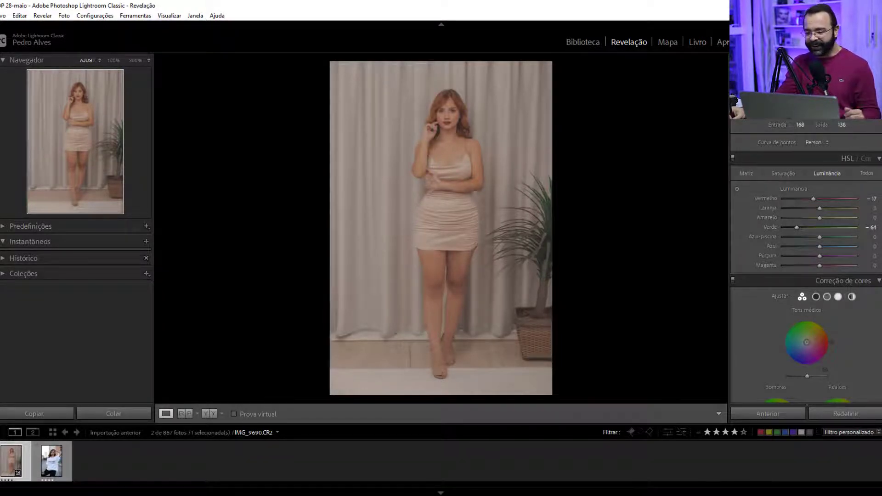
# - Raise Detail luminance noise reduction to 18
pyautogui.scroll(-1, 780, 179)
pyautogui.scroll(-1, 806, 258)
pyautogui.scroll(-1, 806, 257)
pyautogui.scroll(-1, 807, 257)
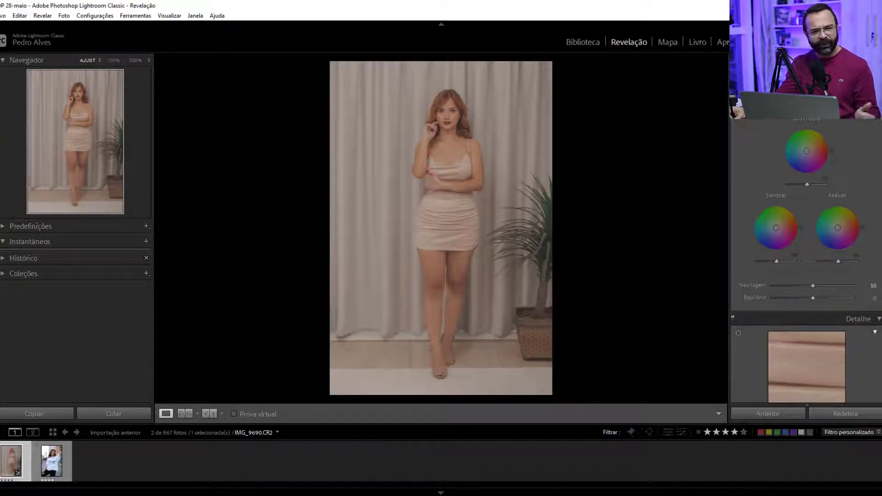
pyautogui.scroll(-1, 807, 257)
pyautogui.scroll(-2, 806, 261)
pyautogui.scroll(-1, 806, 260)
pyautogui.scroll(-2, 806, 261)
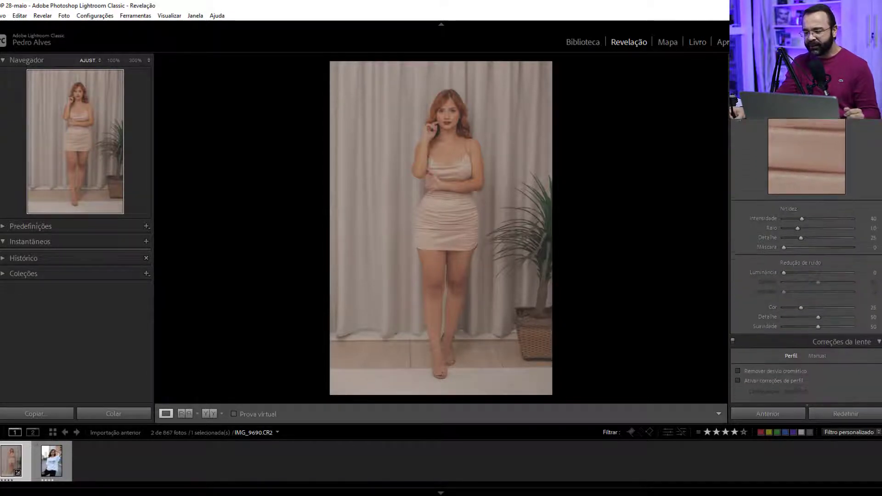
pyautogui.scroll(-1, 807, 260)
pyautogui.moveTo(782, 260); pyautogui.dragTo(793, 257)
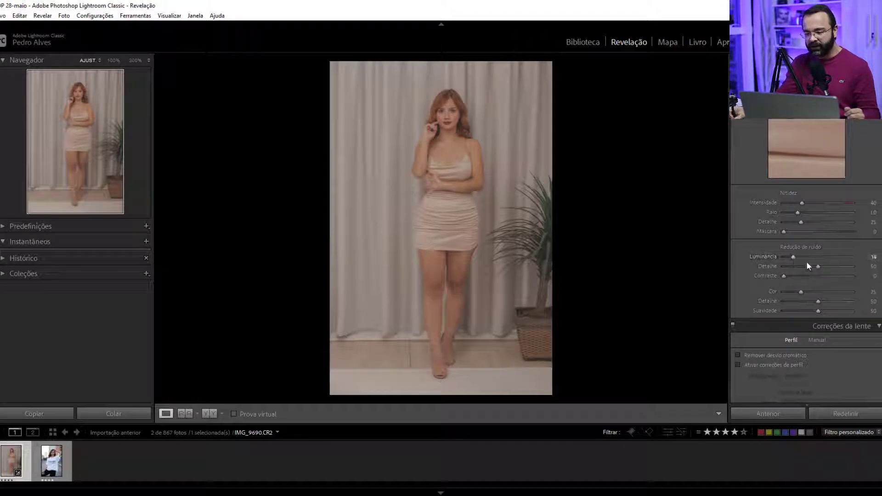
# - Enable Remove Chromatic Aberration and the Canon EF 85mm f/1.8 USM profile correction
pyautogui.scroll(-4, 807, 263)
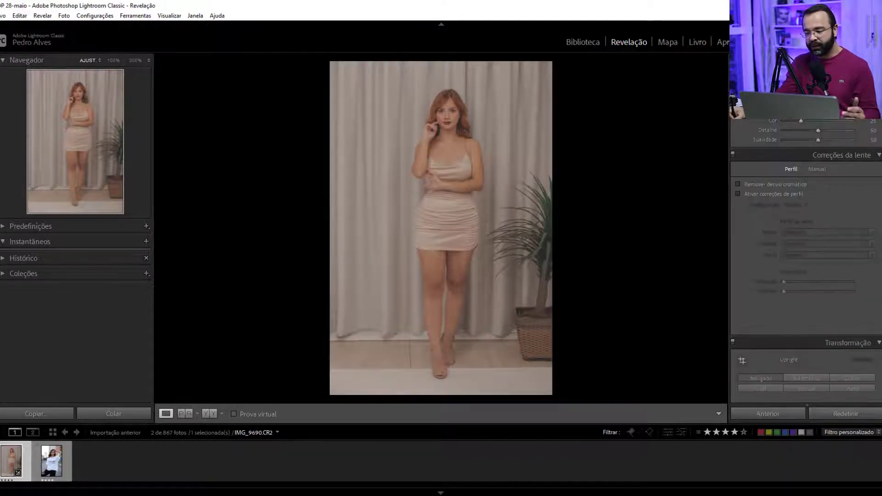
pyautogui.click(756, 183)
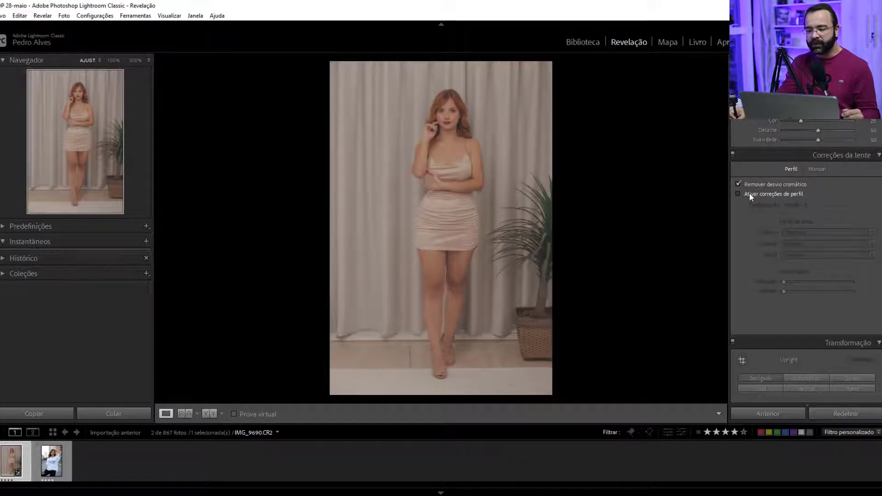
pyautogui.click(749, 194)
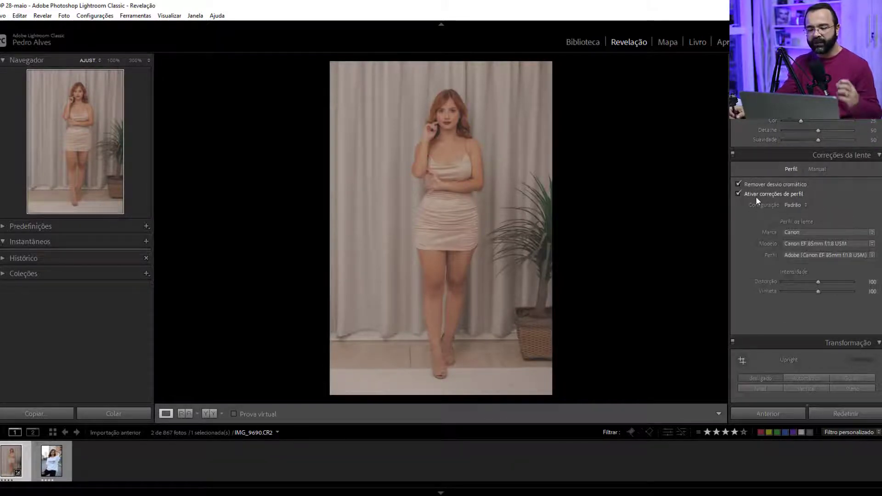
pyautogui.click(875, 282)
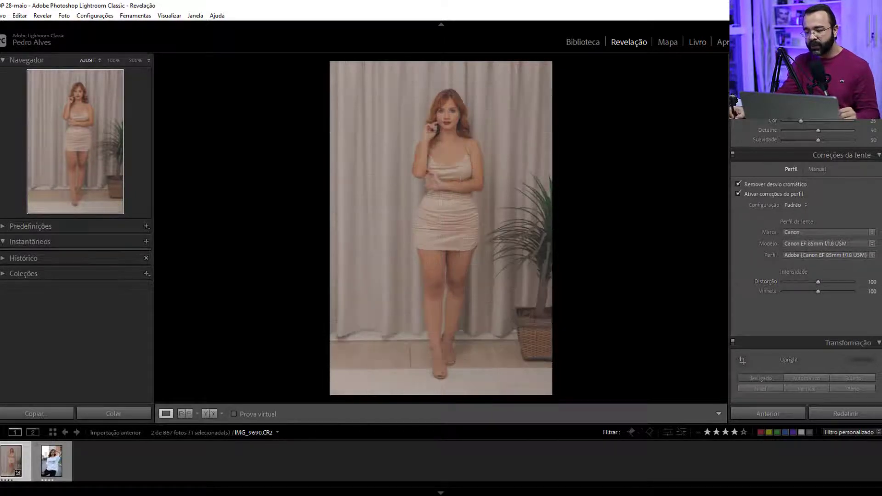
# - Zoom to 100% and centre the close-up on the model's face
pyautogui.scroll(-1, 864, 276)
pyautogui.scroll(-3, 806, 260)
pyautogui.scroll(-2, 806, 259)
pyautogui.scroll(-3, 806, 259)
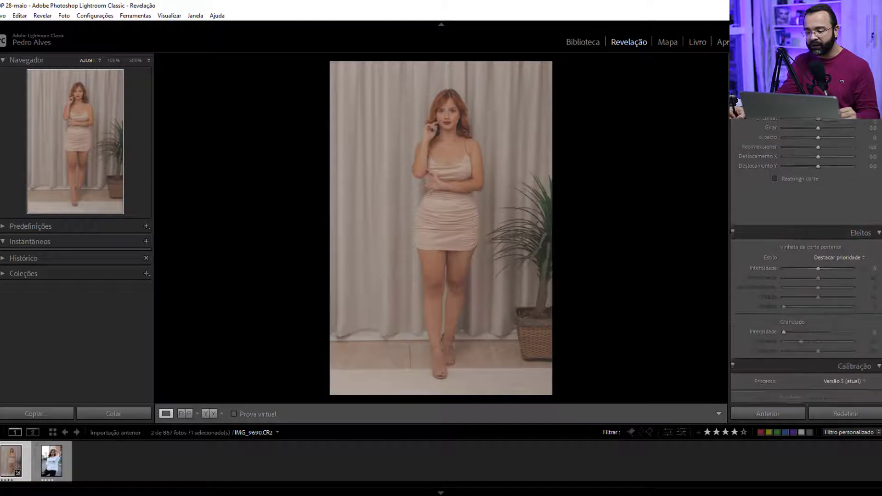
pyautogui.scroll(-2, 806, 260)
pyautogui.scroll(-1, 807, 260)
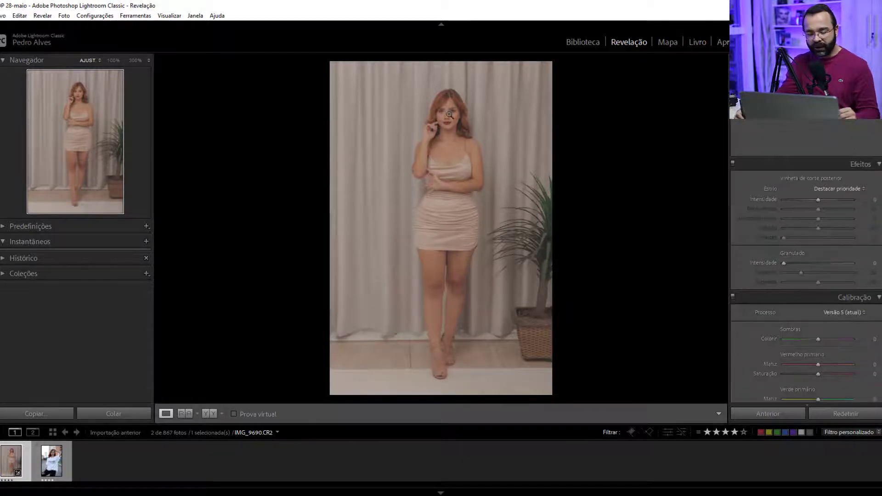
pyautogui.click(462, 180)
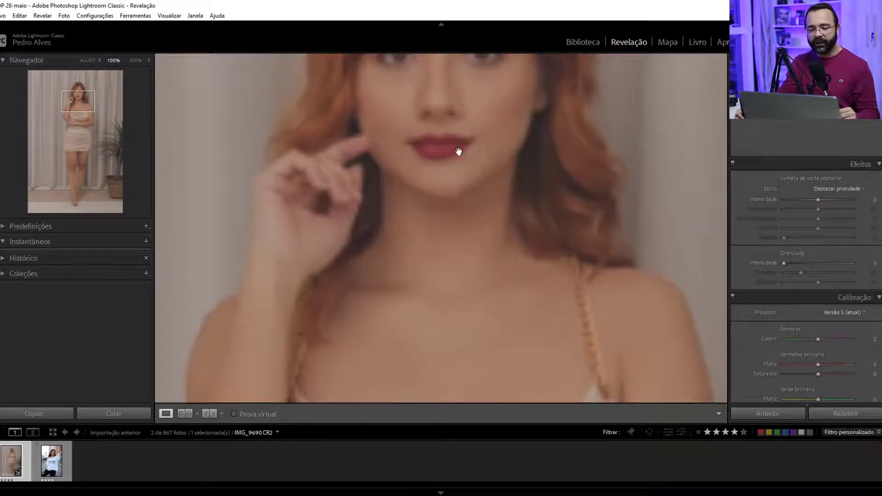
pyautogui.moveTo(463, 145); pyautogui.dragTo(459, 276)
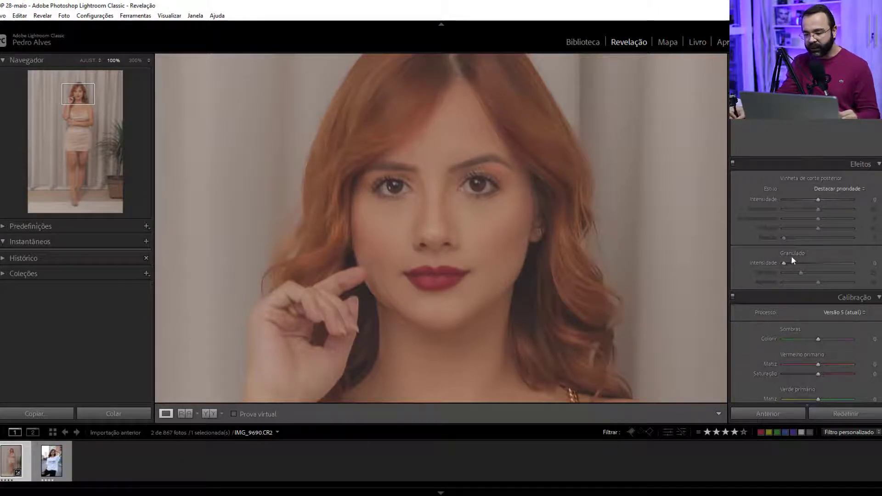
# - Add film grain, settling on amount 15, size 10 and roughness 50
pyautogui.moveTo(784, 264); pyautogui.dragTo(797, 267)
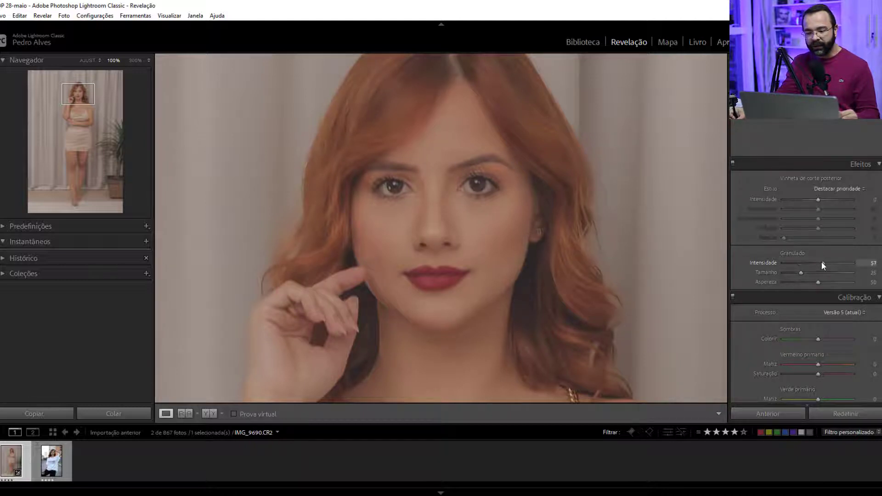
pyautogui.moveTo(823, 263); pyautogui.dragTo(799, 266)
pyautogui.moveTo(799, 265); pyautogui.dragTo(799, 265)
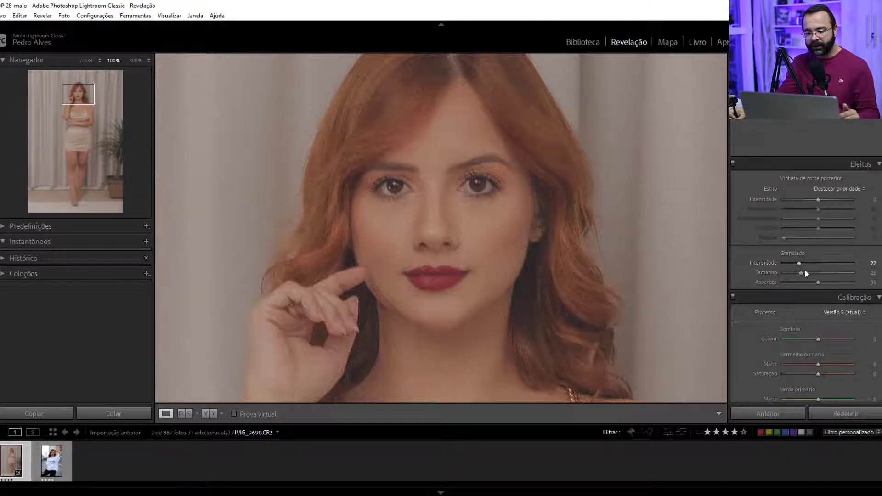
pyautogui.moveTo(800, 273); pyautogui.dragTo(792, 272)
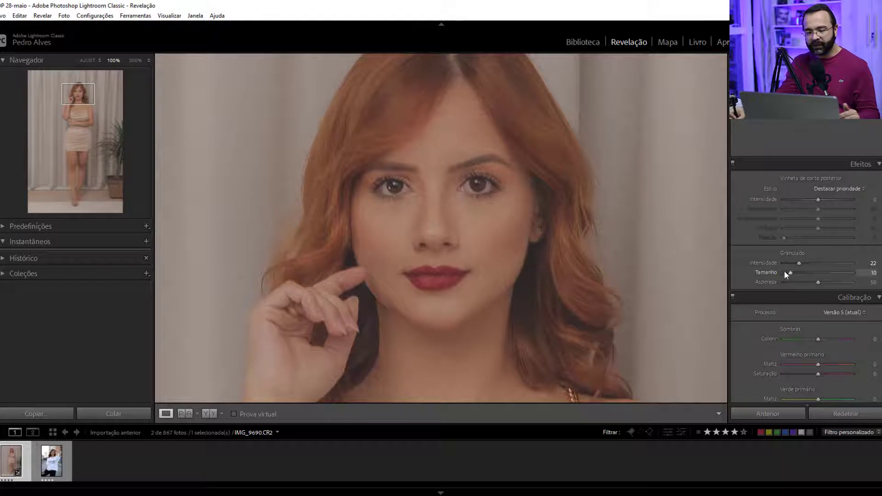
pyautogui.moveTo(800, 262); pyautogui.dragTo(797, 264)
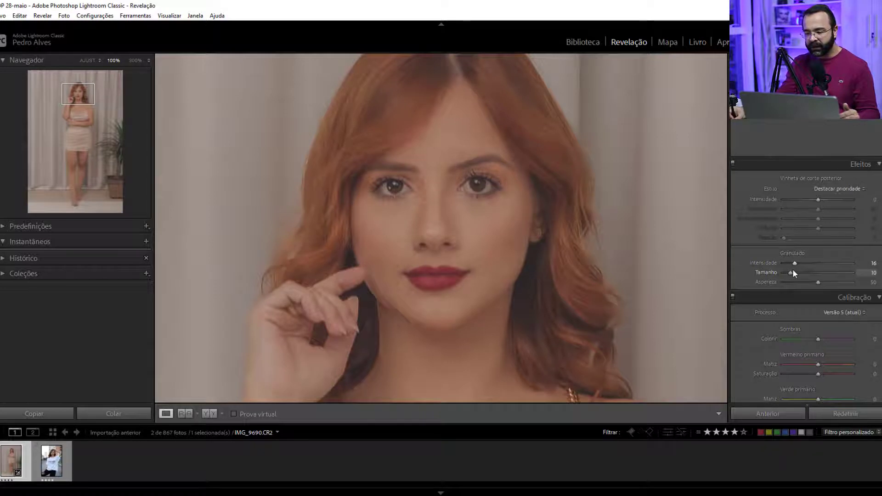
pyautogui.click(873, 263)
pyautogui.write('115')
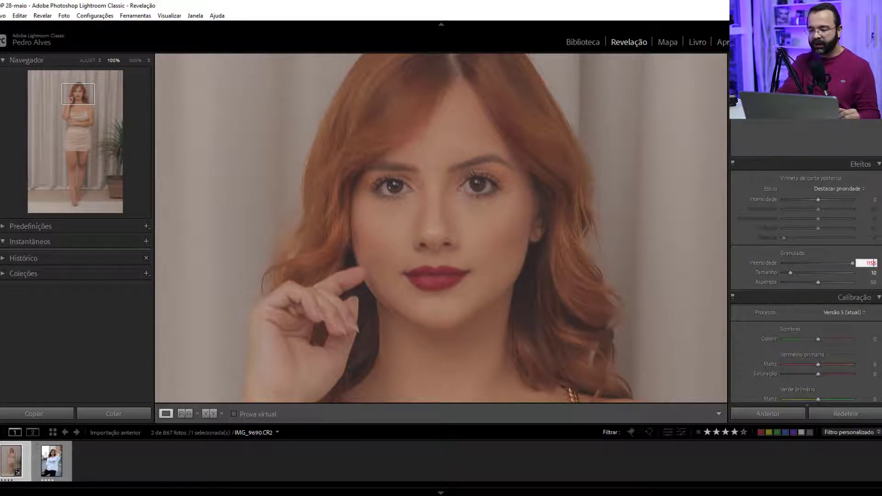
pyautogui.press('Return')
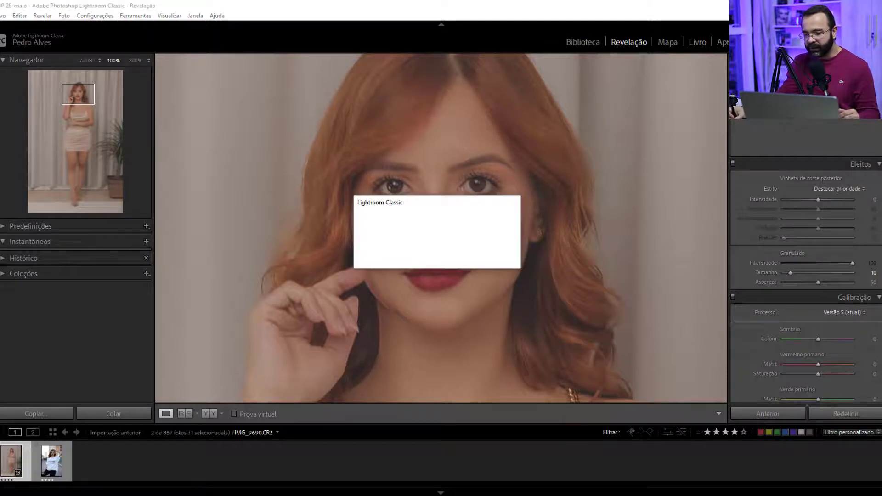
pyautogui.click(491, 257)
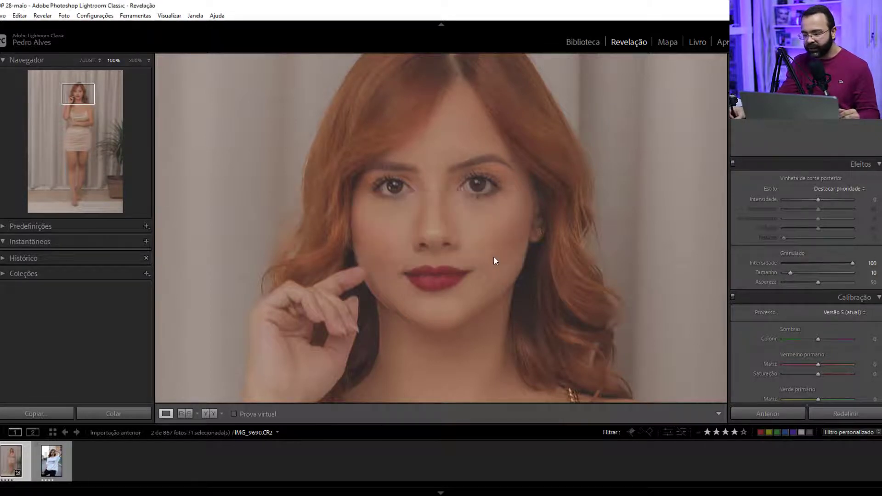
pyautogui.click(873, 265)
pyautogui.write('15')
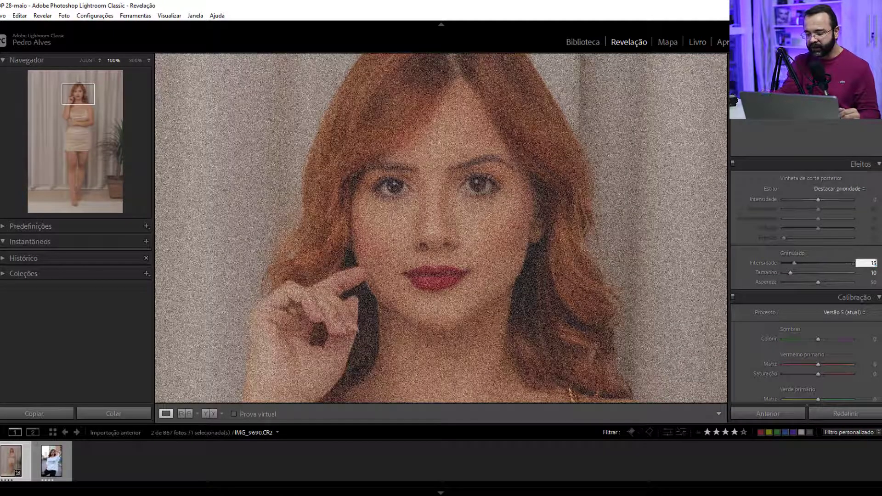
pyautogui.press('Return')
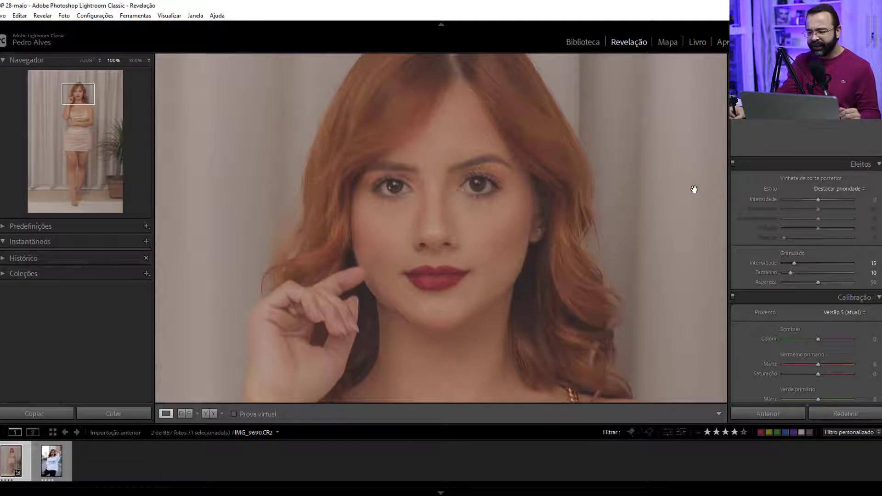
# - Bring the Color Grading panel into view and return to Fit view of the whole portrait
pyautogui.scroll(3, 807, 276)
pyautogui.scroll(3, 807, 276)
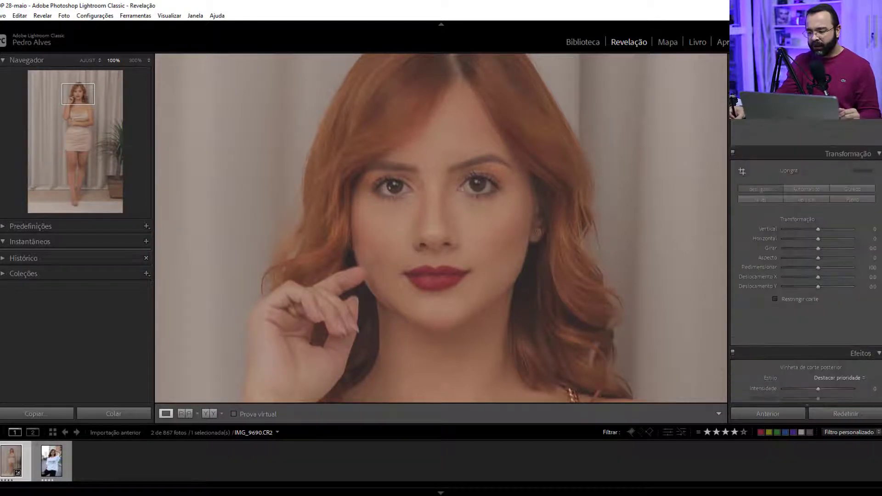
pyautogui.scroll(3, 807, 276)
pyautogui.scroll(3, 806, 276)
pyautogui.scroll(3, 807, 276)
pyautogui.scroll(2, 807, 275)
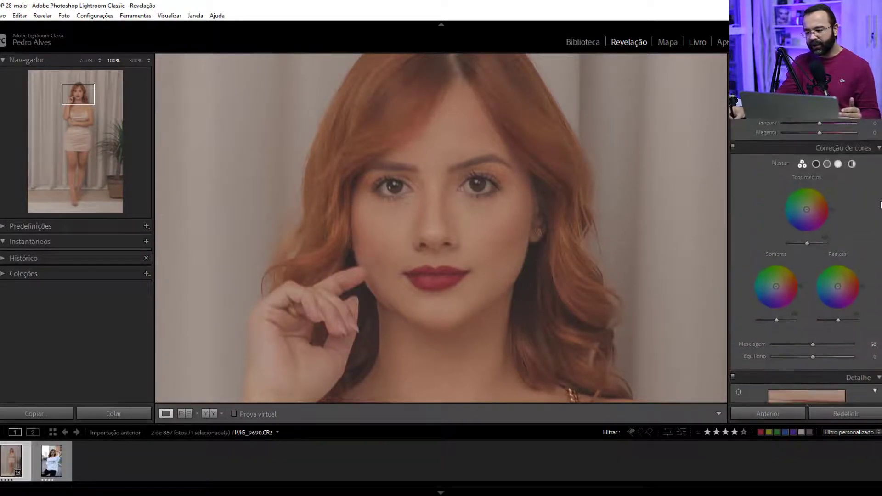
pyautogui.click(449, 224)
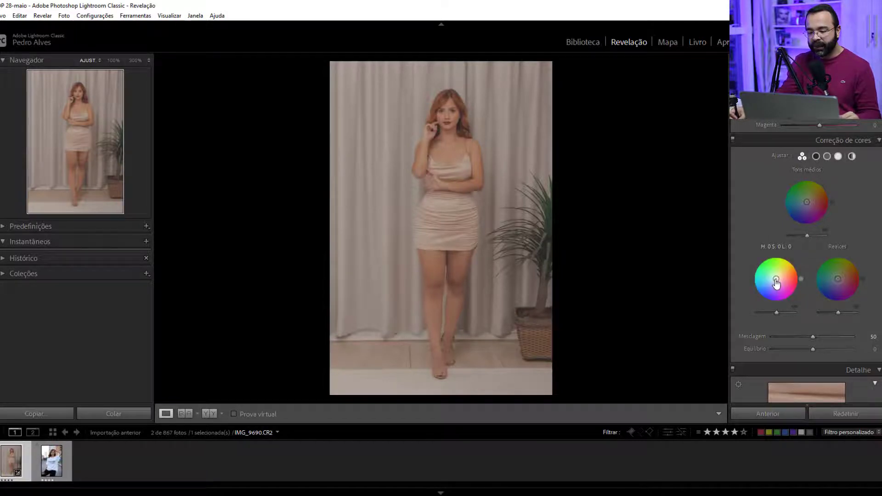
# - Tint the Color Grading shadows green at hue 132, saturation 23
pyautogui.moveTo(776, 282); pyautogui.dragTo(770, 272)
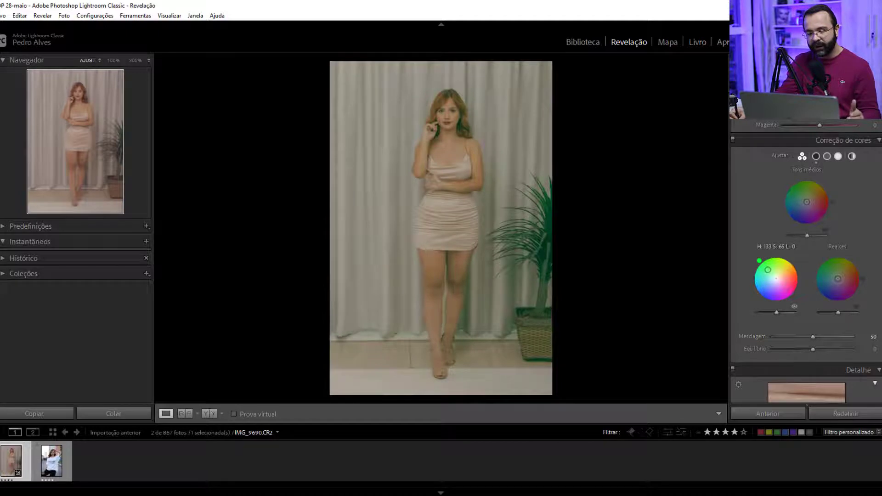
pyautogui.moveTo(770, 273); pyautogui.dragTo(767, 270)
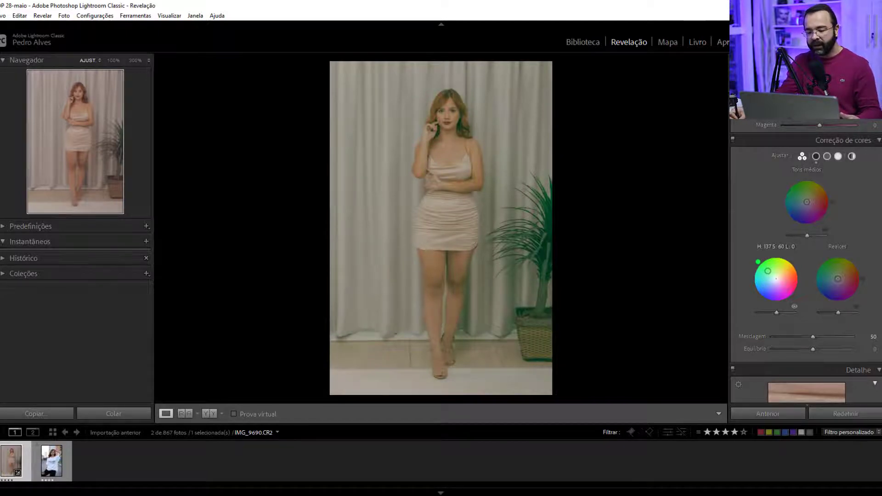
pyautogui.moveTo(768, 270); pyautogui.dragTo(767, 269)
pyautogui.doubleClick(773, 276)
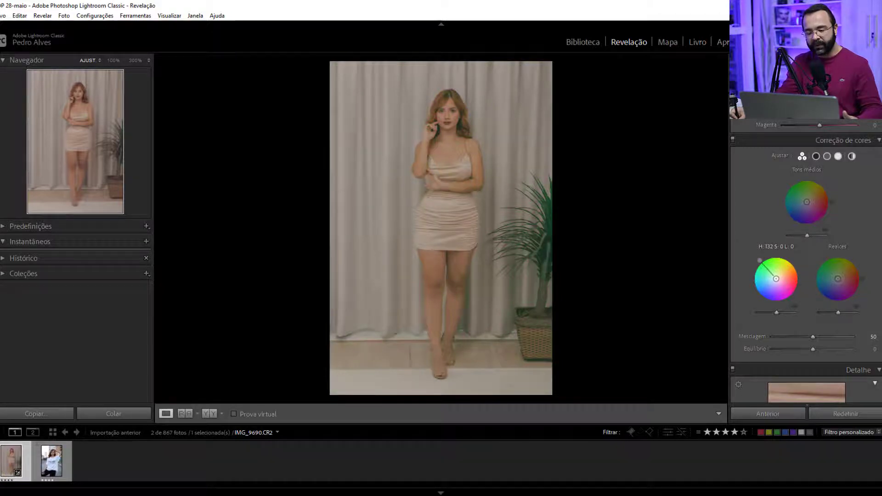
pyautogui.moveTo(774, 277); pyautogui.dragTo(760, 267)
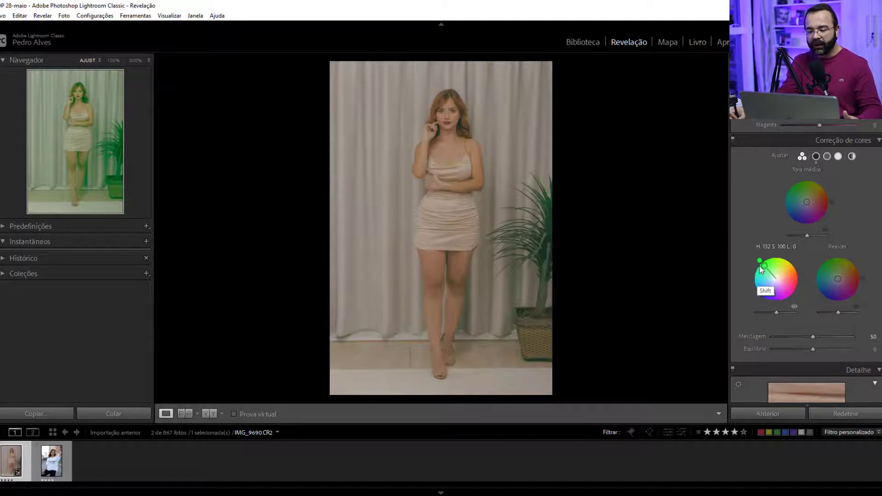
pyautogui.press('shift')
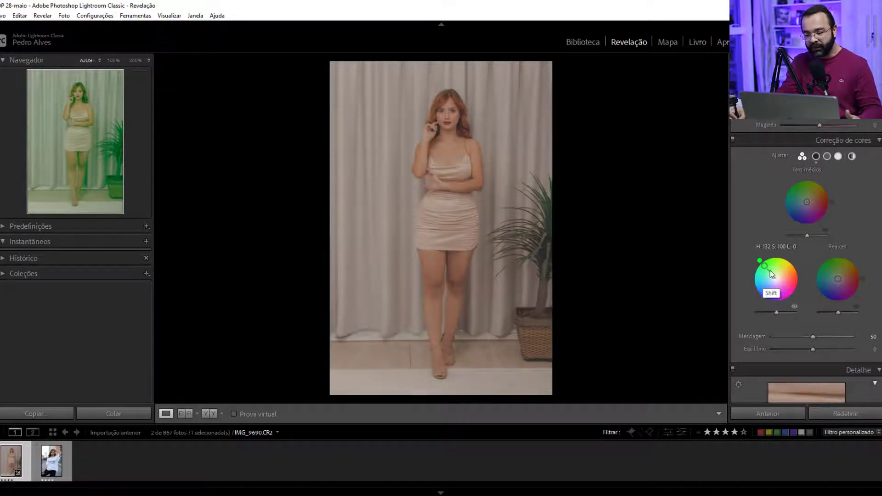
pyautogui.moveTo(767, 272); pyautogui.dragTo(774, 276)
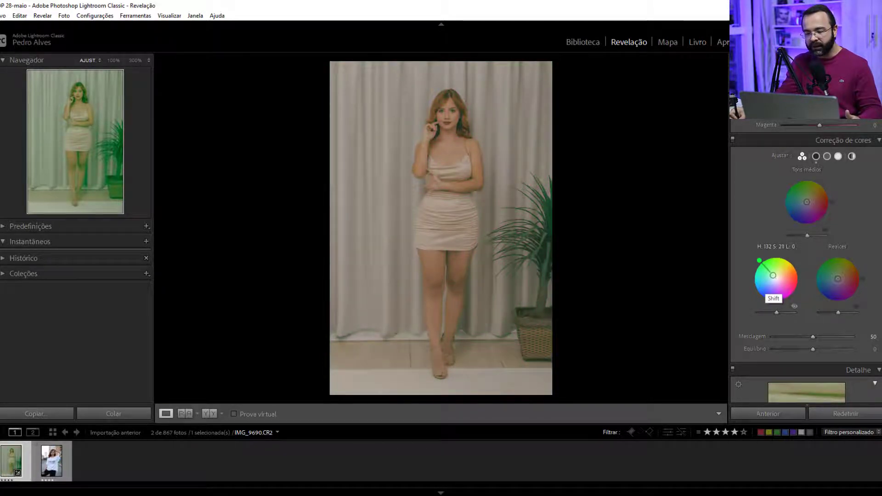
pyautogui.moveTo(773, 276); pyautogui.dragTo(773, 275)
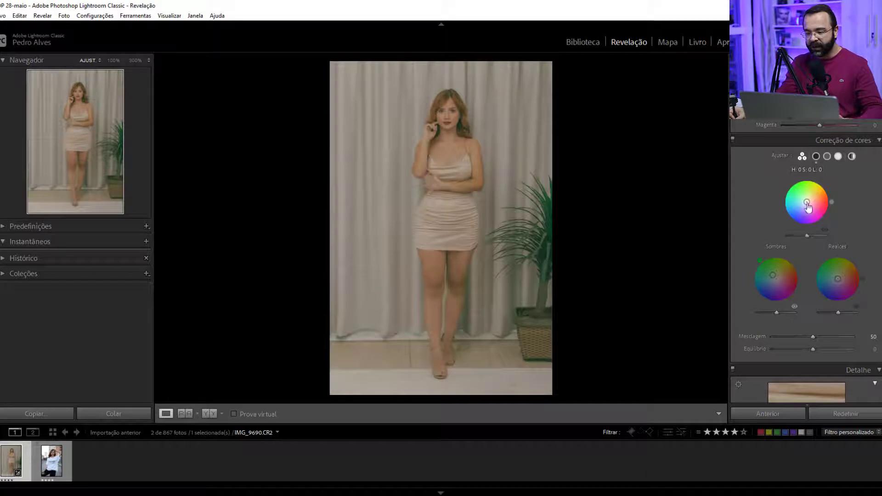
# - Tint the midtones blue-violet at about hue 244, saturation around 24
pyautogui.moveTo(807, 205); pyautogui.dragTo(803, 211)
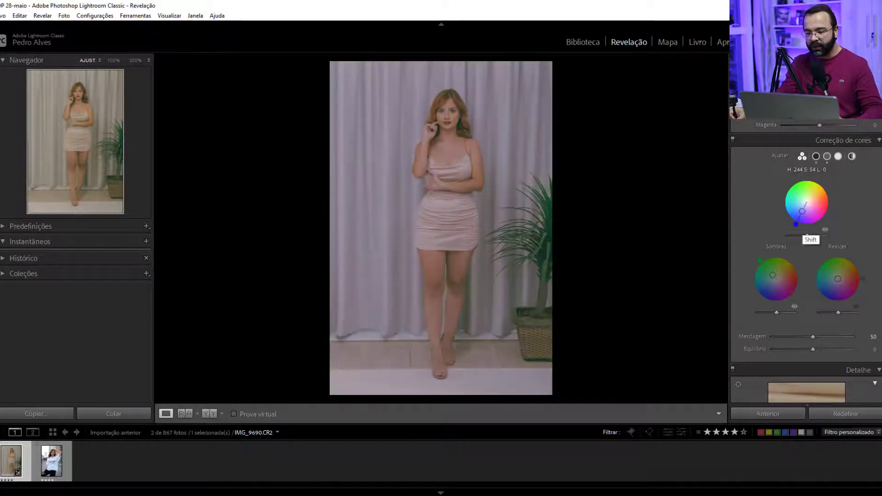
pyautogui.moveTo(803, 229); pyautogui.dragTo(798, 222)
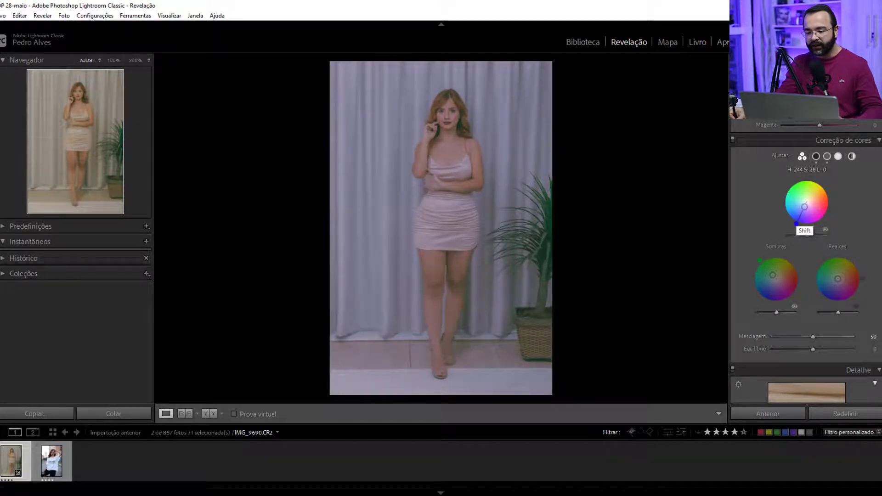
pyautogui.moveTo(797, 223); pyautogui.dragTo(797, 223)
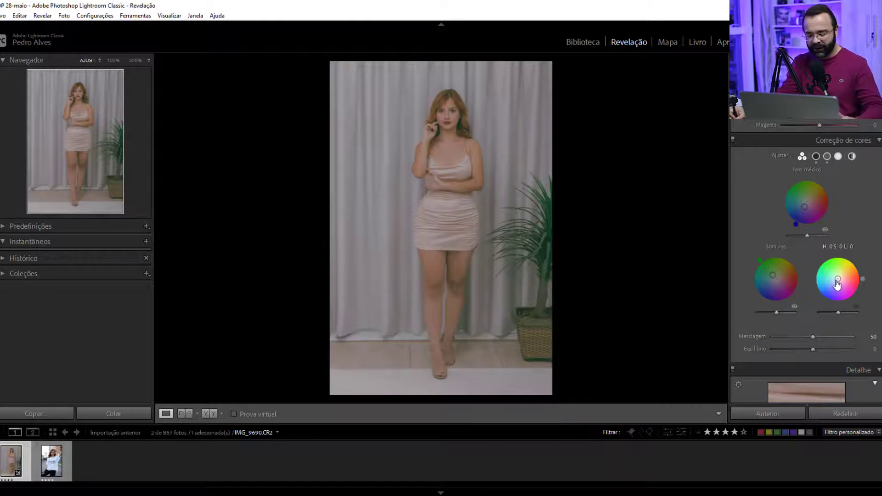
# - Give the highlights a faint orange tint at hue 25, saturation about 14
pyautogui.moveTo(839, 282); pyautogui.dragTo(854, 271)
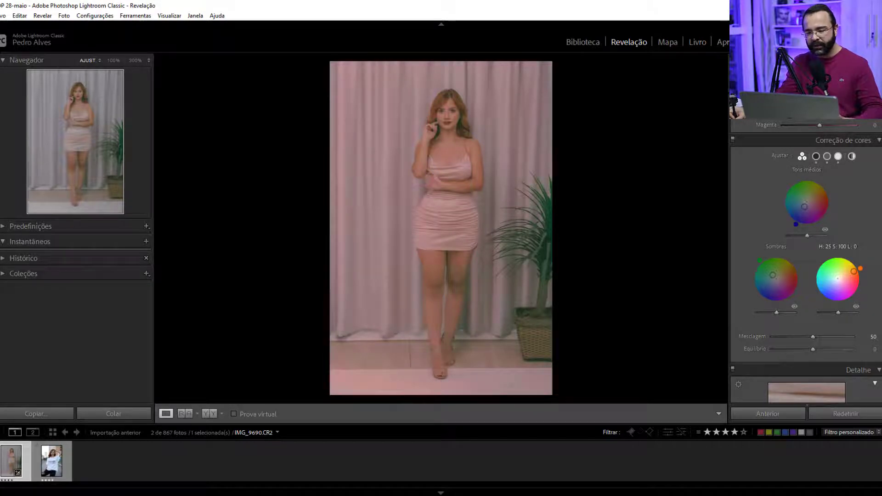
pyautogui.moveTo(854, 271); pyautogui.dragTo(846, 274)
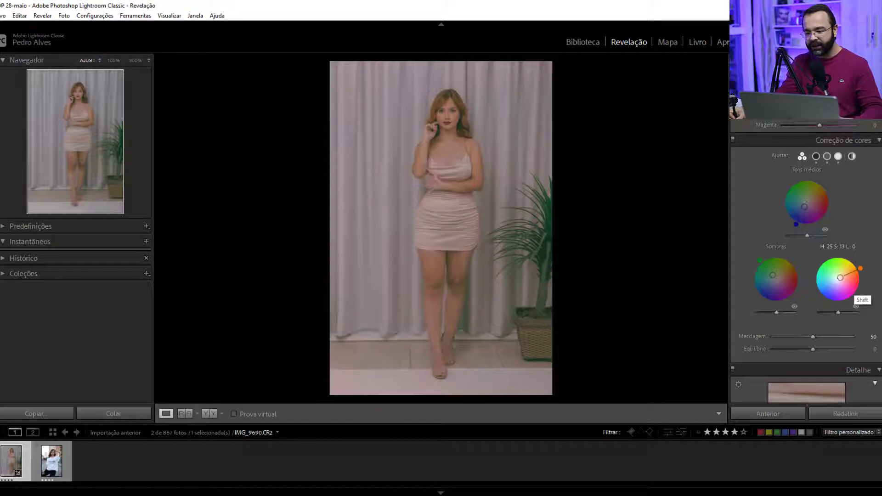
pyautogui.moveTo(854, 297)
pyautogui.mouseDown()
pyautogui.moveTo(835, 295)
pyautogui.moveTo(846, 278)
pyautogui.mouseUp()
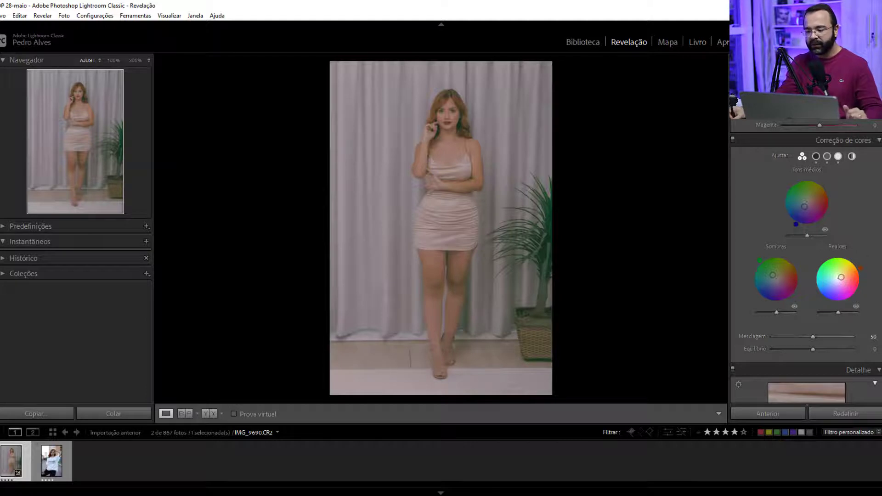
pyautogui.scroll(3, 824, 134)
# - Cool the white balance to Temperature 5750 and set Tint to +6
pyautogui.scroll(5, 823, 134)
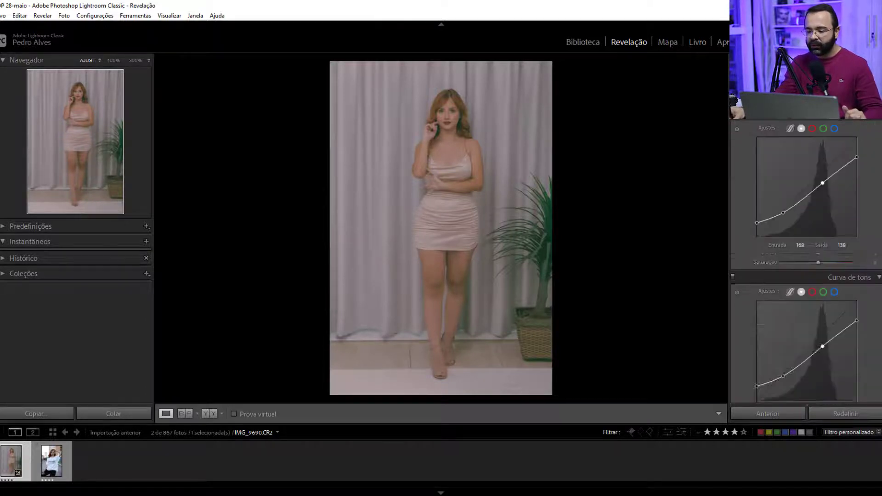
pyautogui.scroll(5, 823, 134)
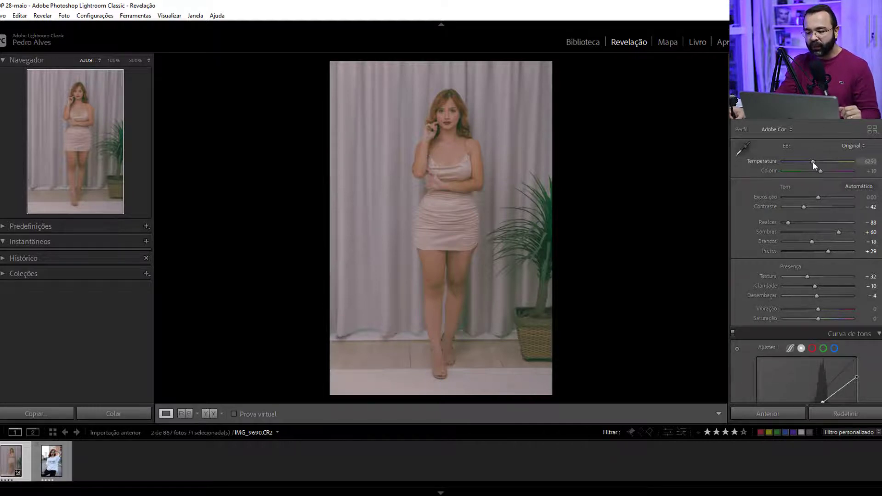
pyautogui.moveTo(812, 161); pyautogui.dragTo(809, 161)
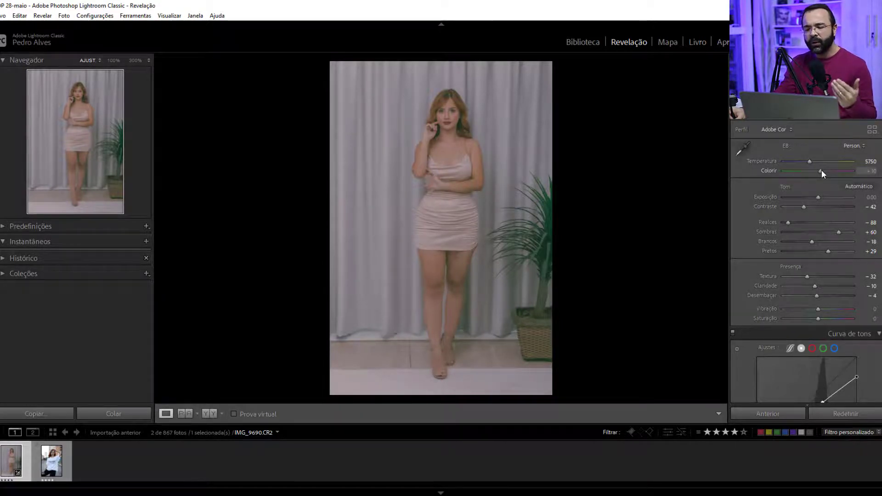
pyautogui.moveTo(822, 170); pyautogui.dragTo(825, 170)
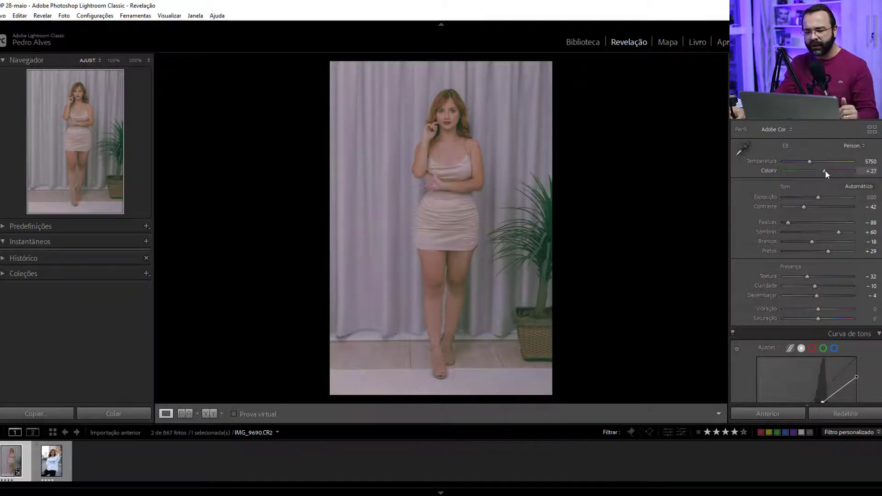
pyautogui.moveTo(825, 170); pyautogui.dragTo(822, 171)
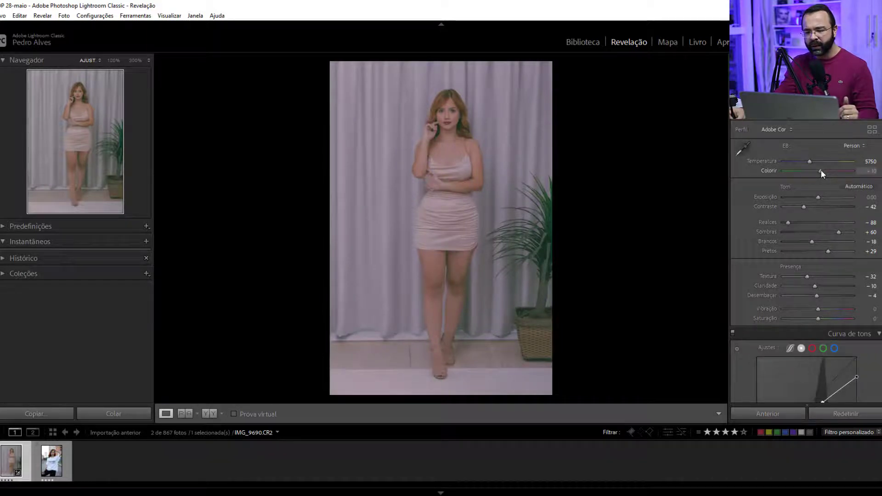
pyautogui.moveTo(821, 170); pyautogui.dragTo(821, 169)
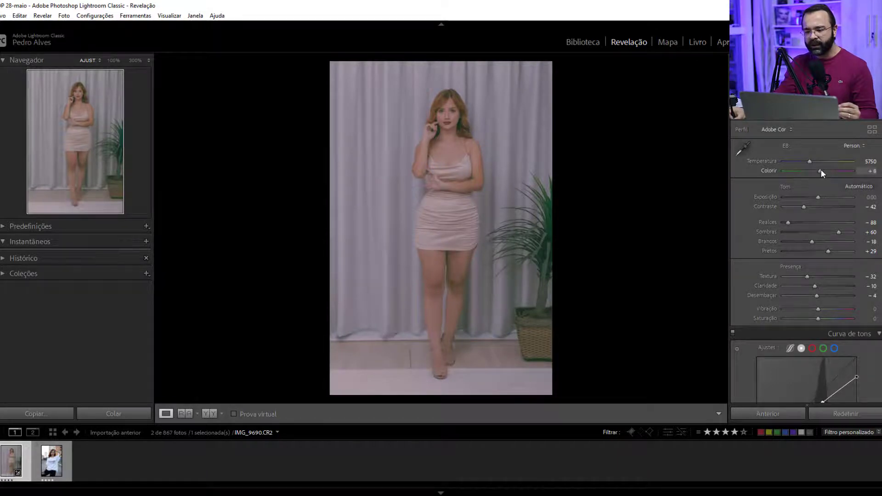
pyautogui.moveTo(821, 170); pyautogui.dragTo(821, 171)
pyautogui.click(871, 171)
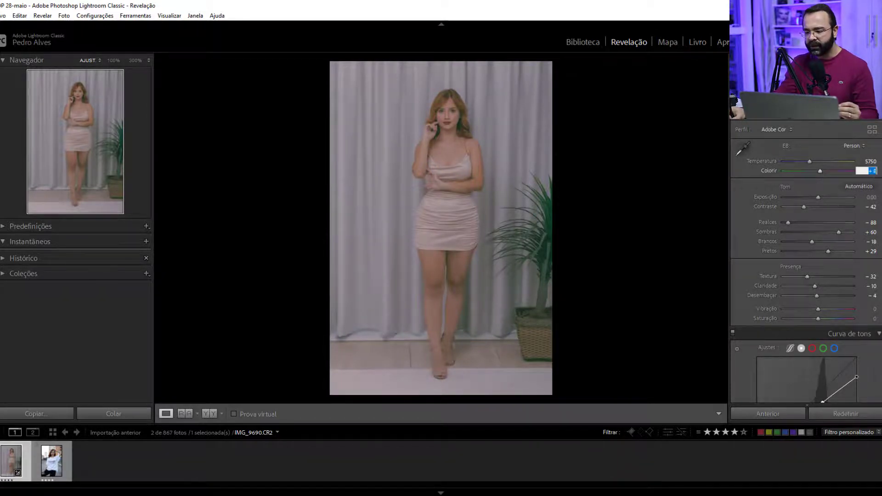
pyautogui.write('6')
pyautogui.press('Return')
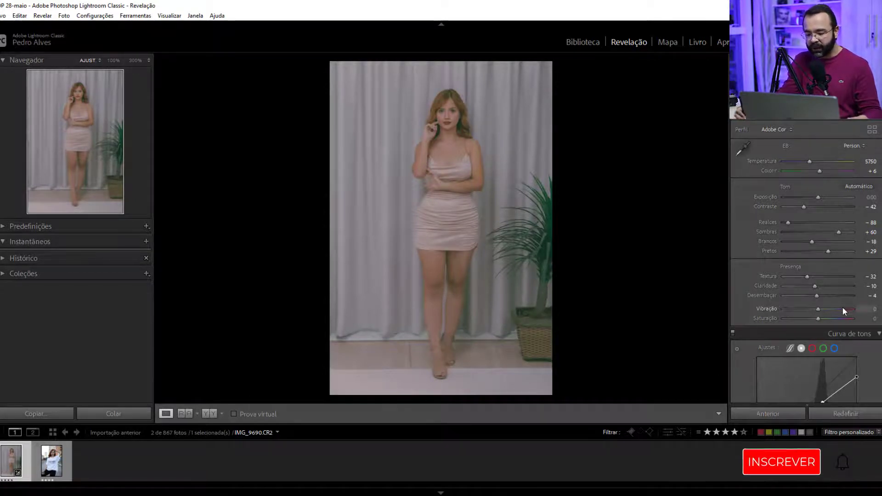
# - Hide the filmstrip and preview the original by resetting, then undo to restore the grade
pyautogui.click(440, 493)
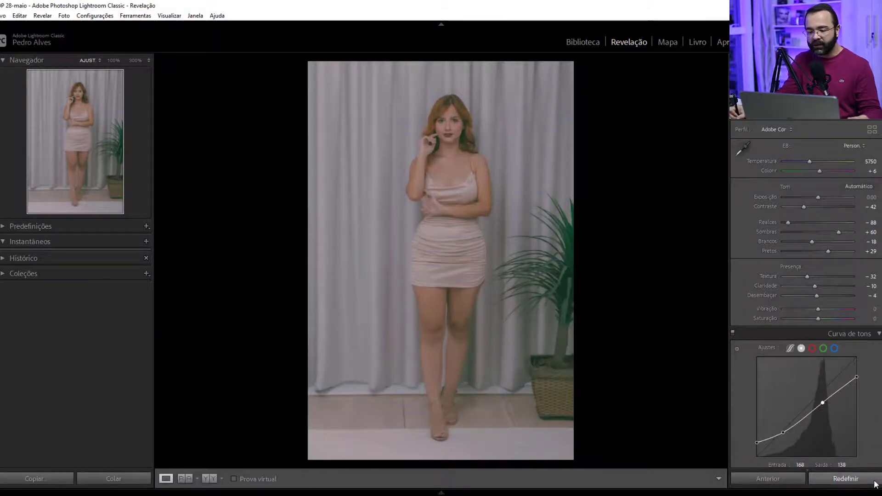
pyautogui.click(876, 483)
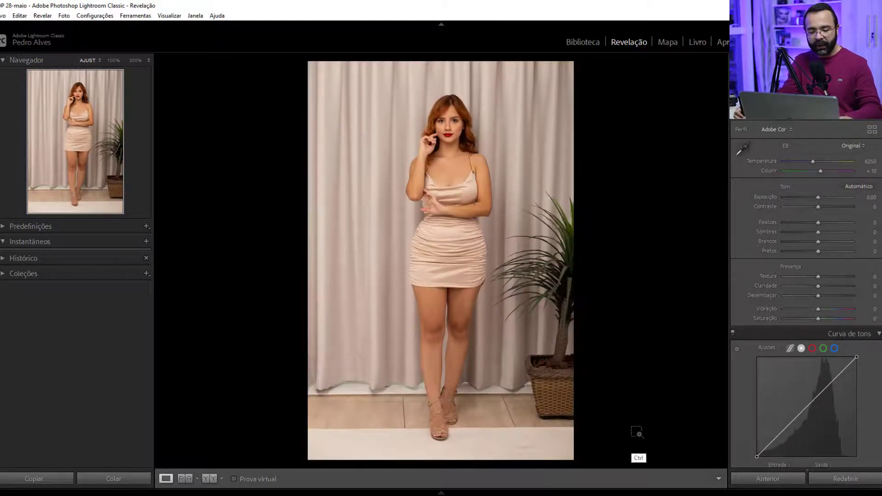
pyautogui.hotkey('ctrl', 'z')
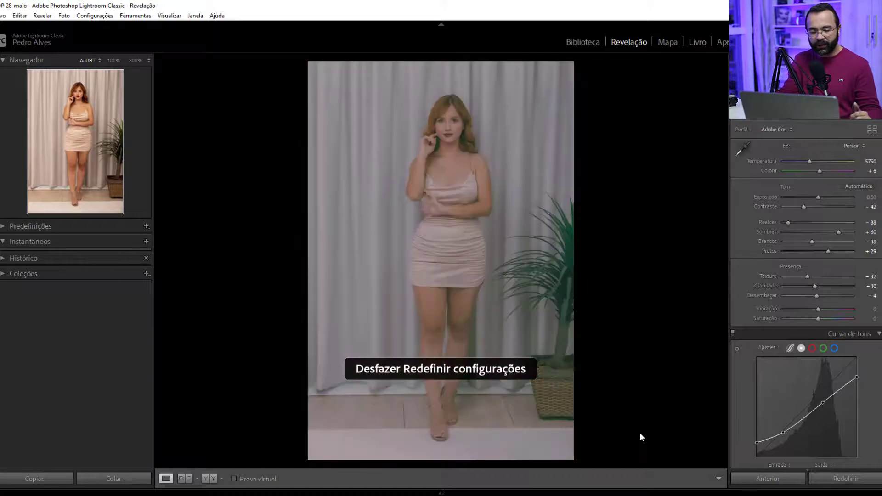
# - Show the Y|Y side-by-side Before/After view with the left panel hidden
pyautogui.click(213, 479)
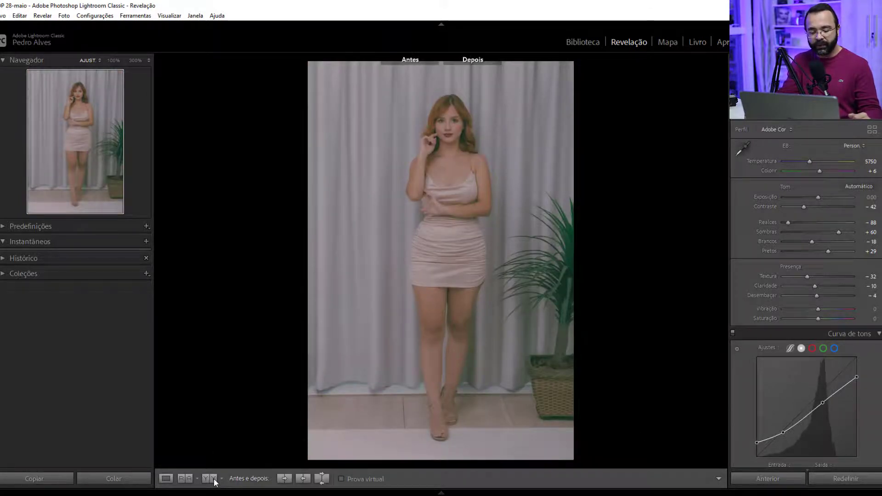
pyautogui.click(213, 479)
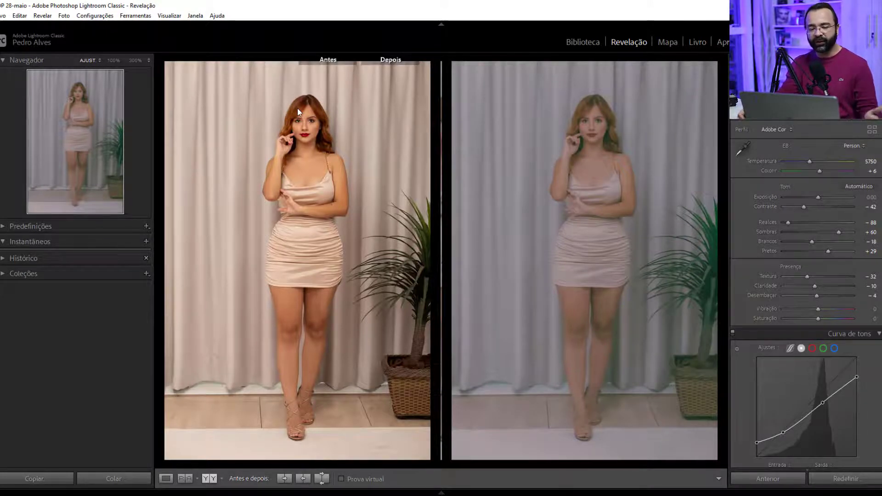
pyautogui.press('F7')
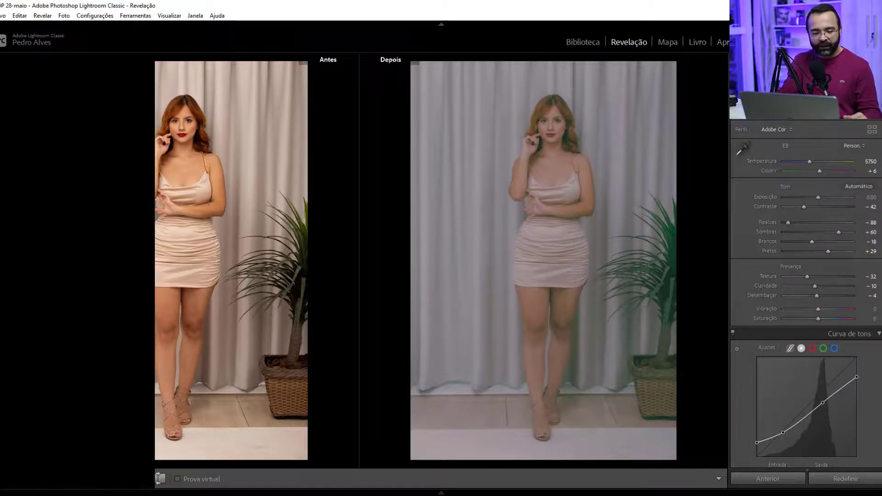
# - Copy the satin-dress portrait's develop settings and open IMG_9996.CR2 in Loupe view
pyautogui.click(34, 479)
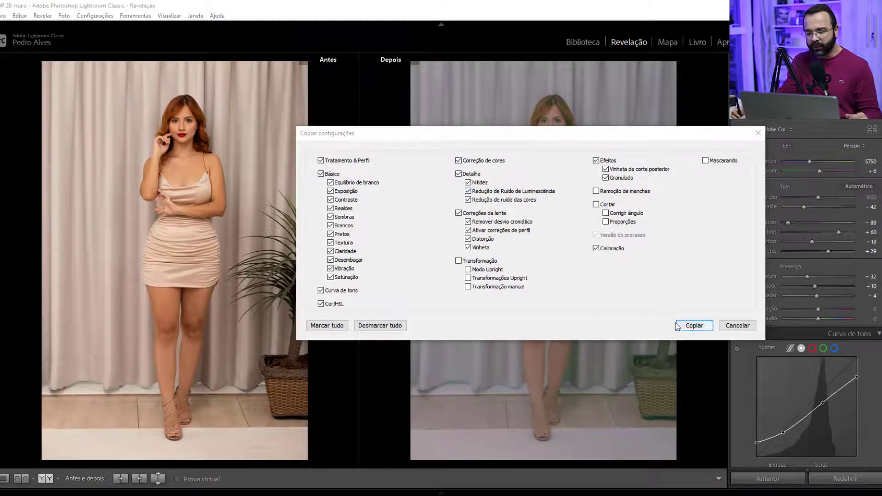
pyautogui.click(695, 326)
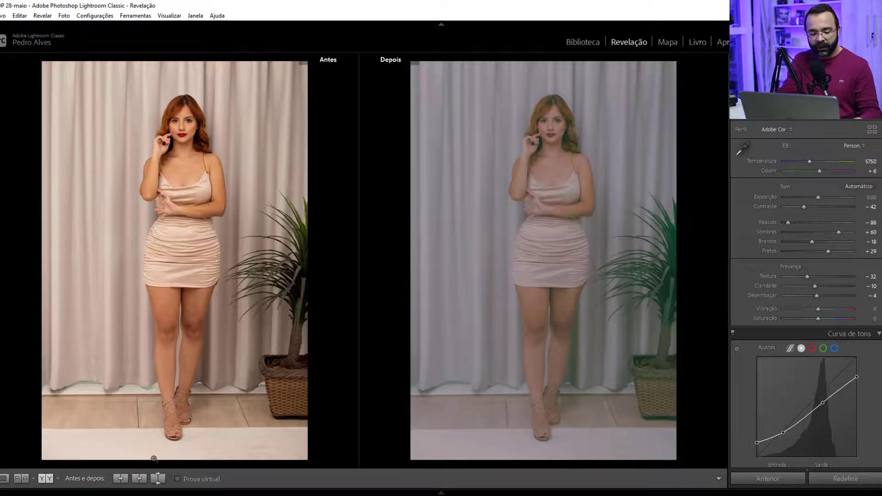
pyautogui.click(4, 479)
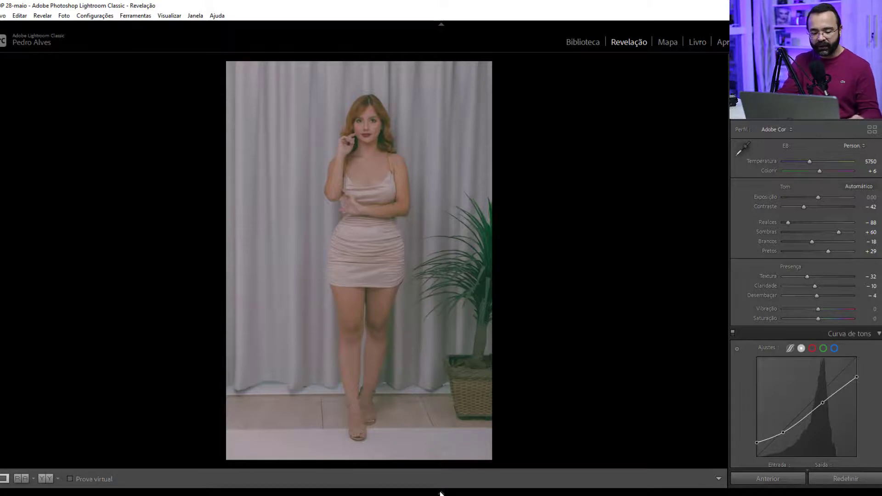
pyautogui.click(440, 493)
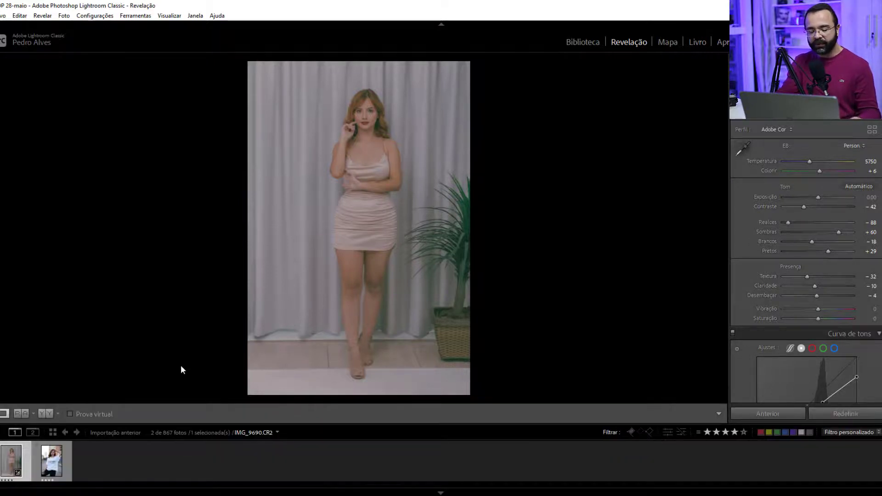
pyautogui.click(60, 456)
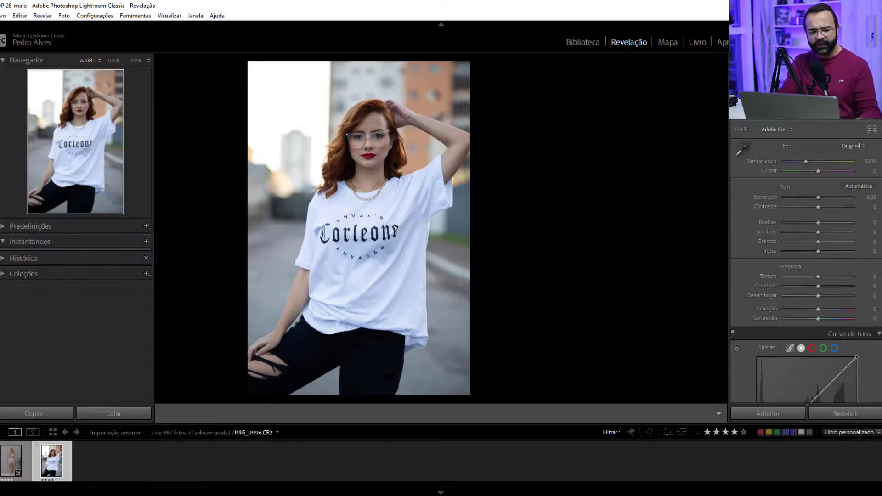
# - Paste the copied develop settings onto IMG_9996.CR2
pyautogui.click(59, 417)
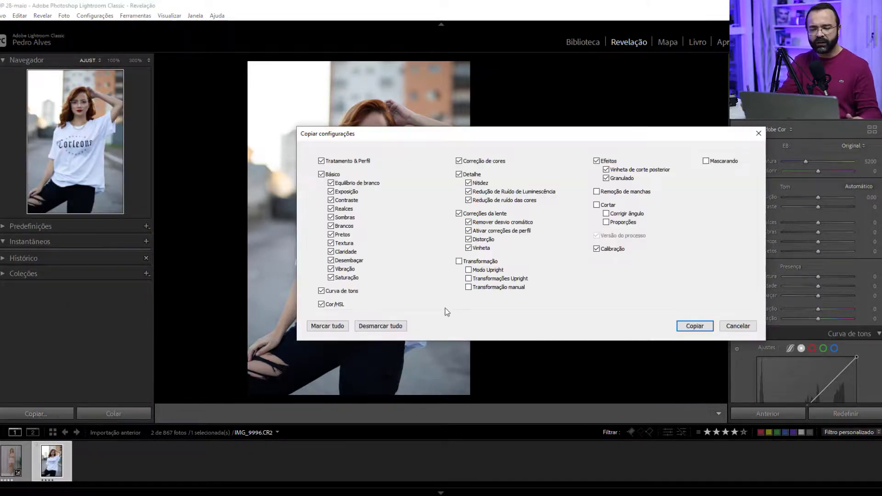
pyautogui.click(732, 327)
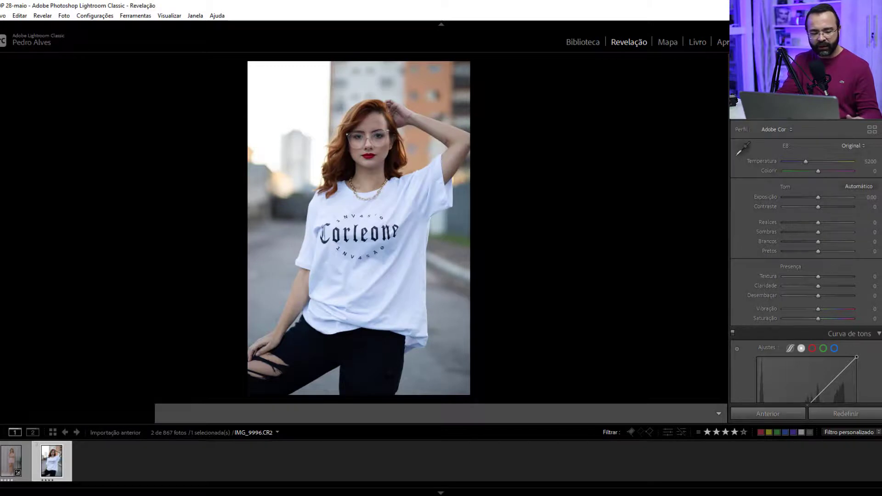
pyautogui.click(111, 415)
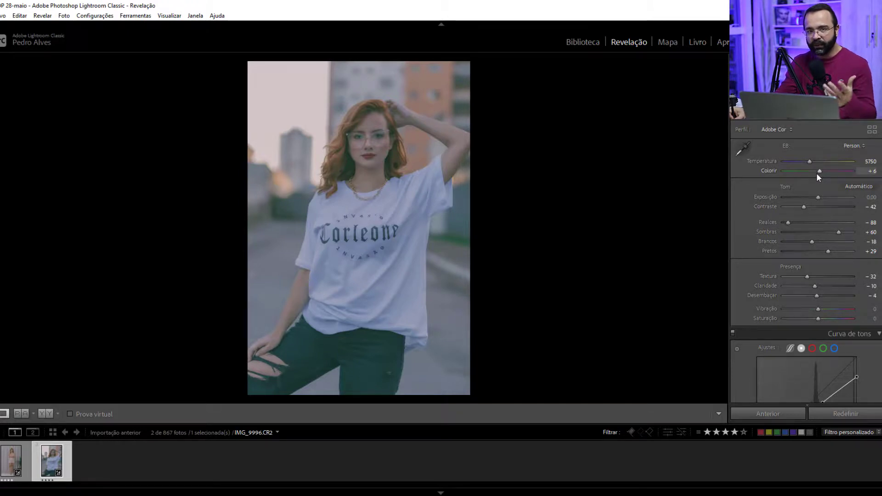
# - Shift the street portrait's tint toward green to −15
pyautogui.moveTo(819, 171); pyautogui.dragTo(813, 172)
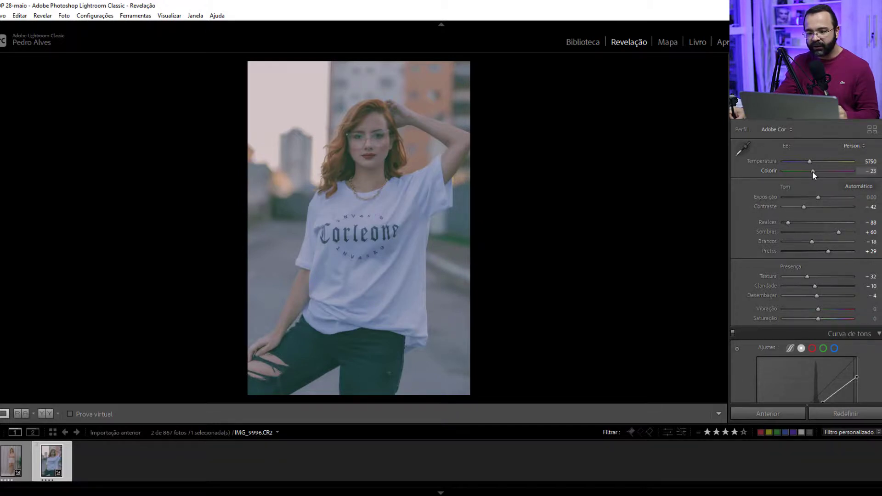
pyautogui.press('Up')
pyautogui.press('Up')
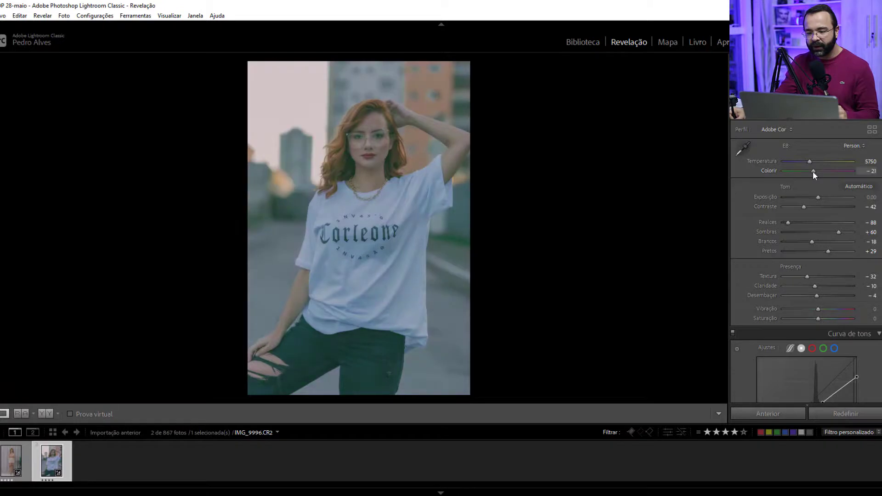
pyautogui.press('Up')
pyautogui.press('Up')
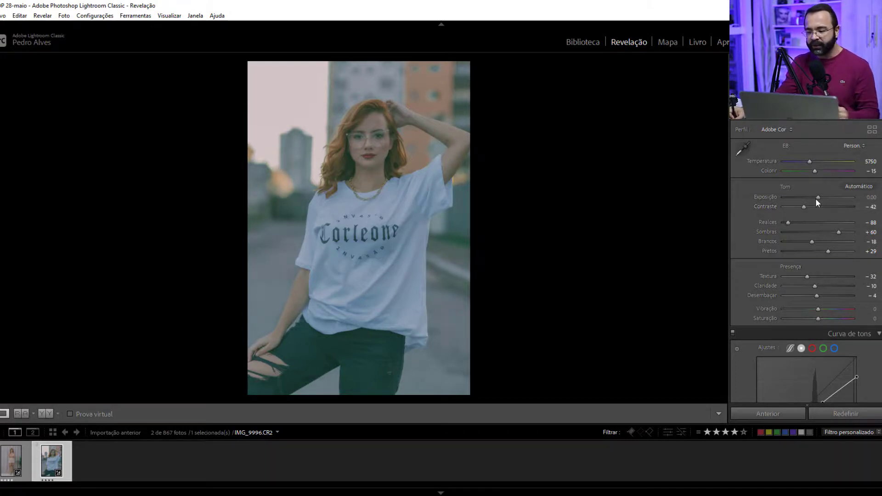
# - Set the street portrait's exposure to +0.20
pyautogui.moveTo(816, 198); pyautogui.dragTo(823, 198)
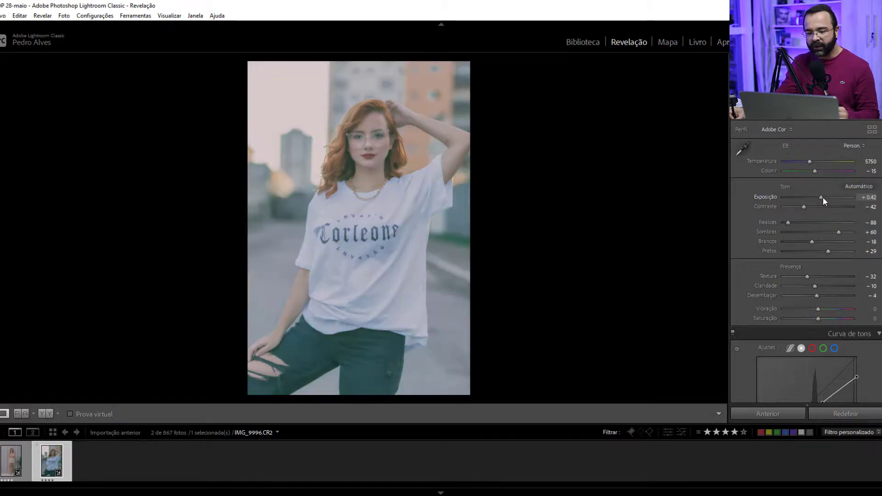
pyautogui.moveTo(822, 198); pyautogui.dragTo(820, 197)
pyautogui.scroll(-2, 820, 197)
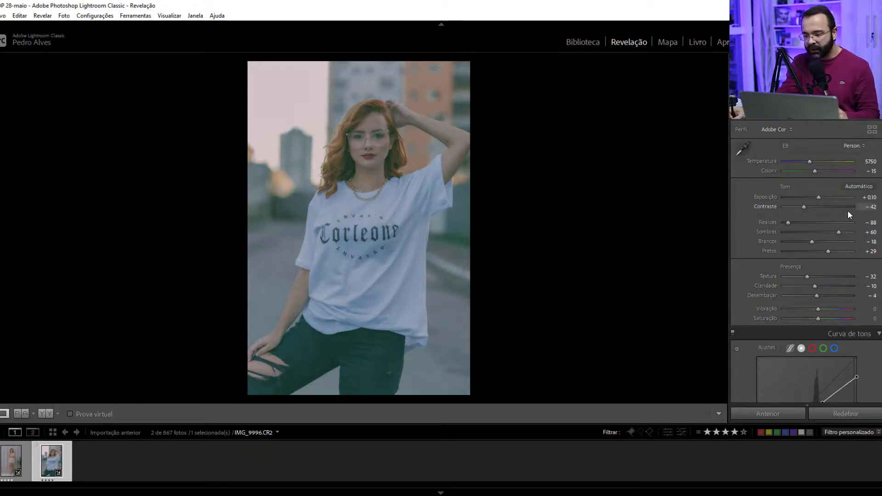
pyautogui.click(871, 198)
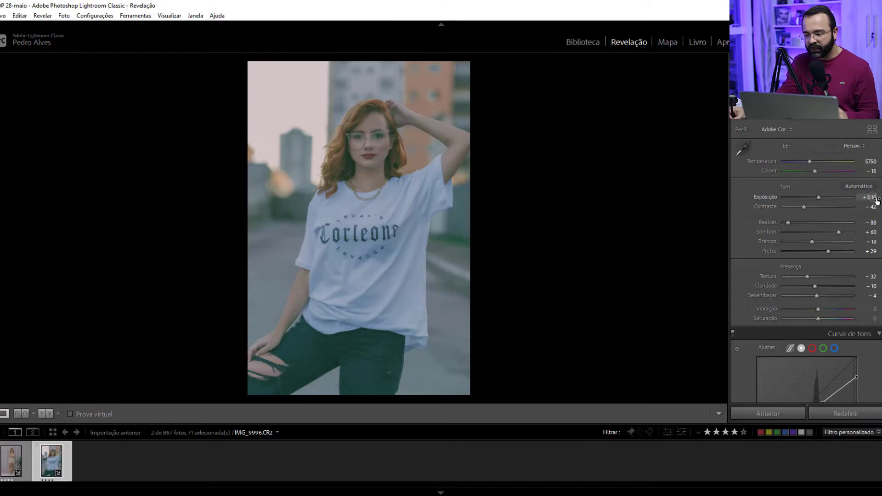
pyautogui.write('0.2')
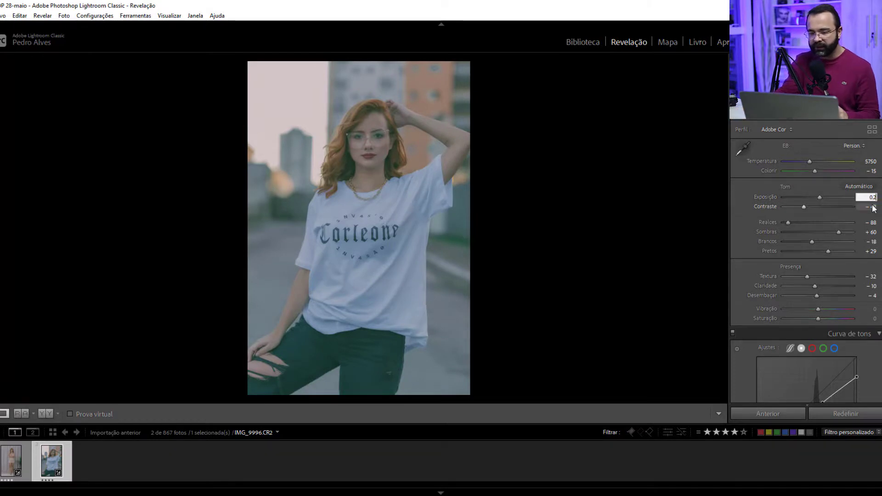
pyautogui.press('Return')
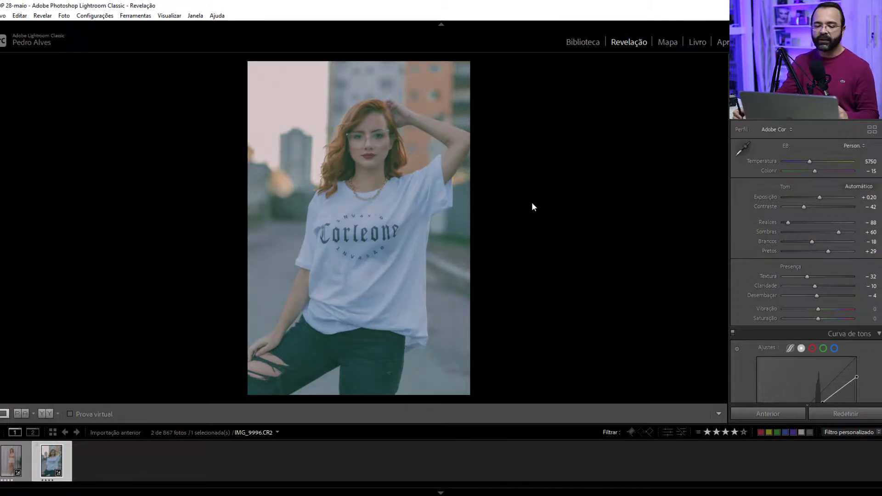
# - Show IMG_9996.CR2 in the Before/After view to compare original and graded versions
pyautogui.click(51, 413)
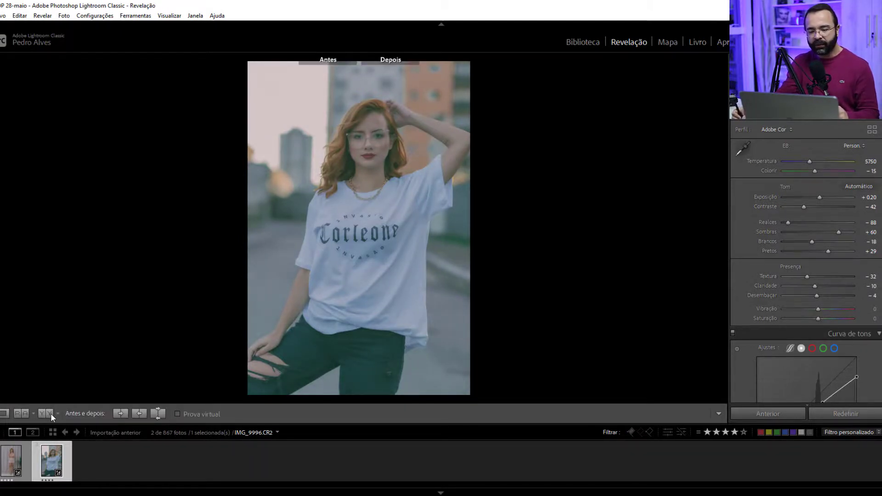